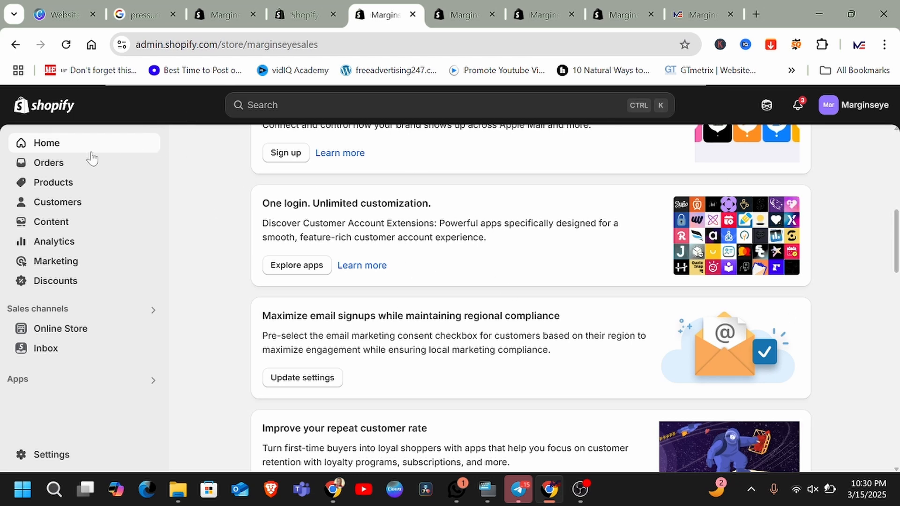
Step: Open the store's Menus list under Content
left_click(41, 227)
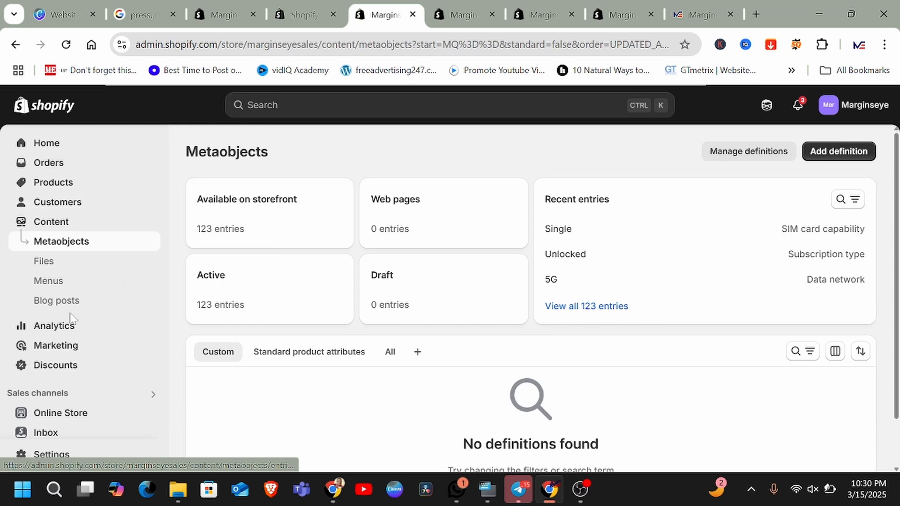
scroll(67, 171, "down", 1)
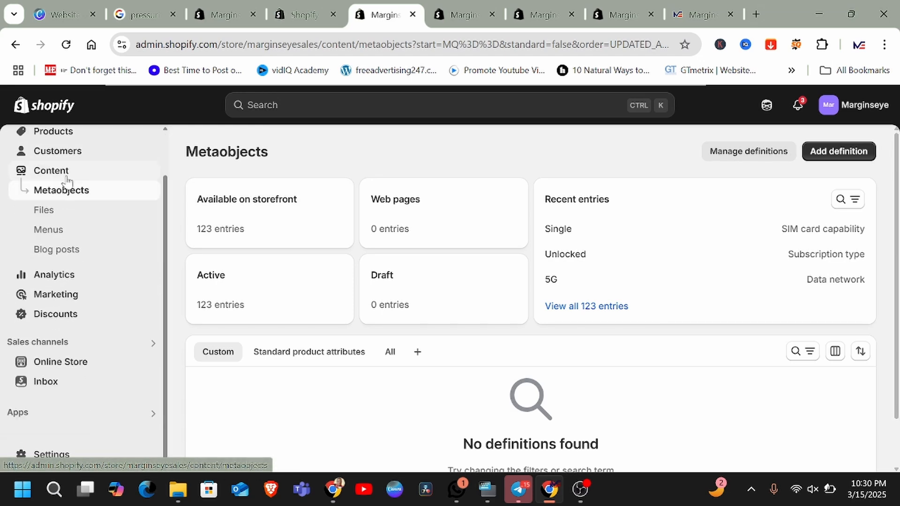
left_click(47, 231)
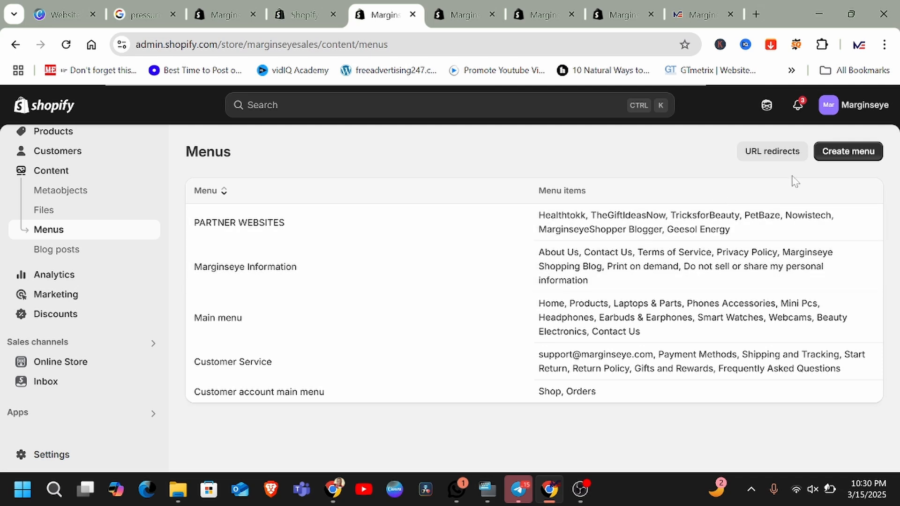
Step: Create a new menu named "Test"
left_click(844, 151)
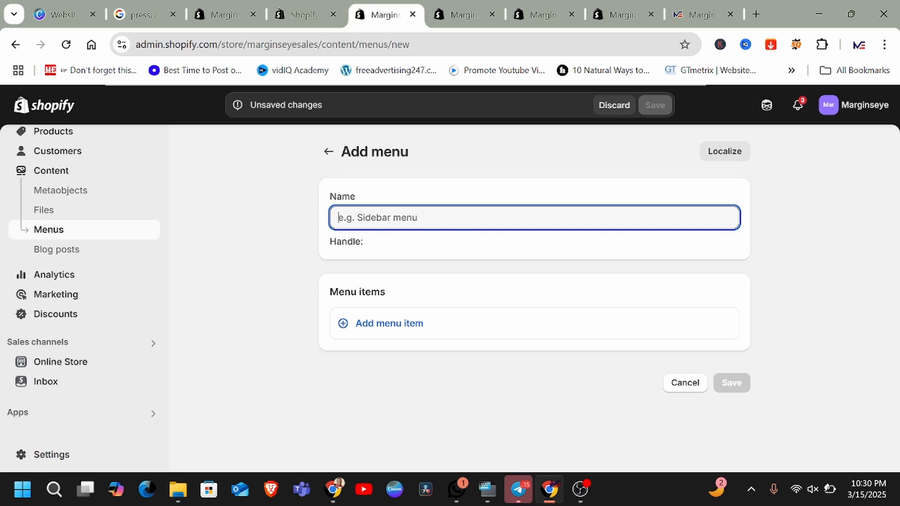
type("Test")
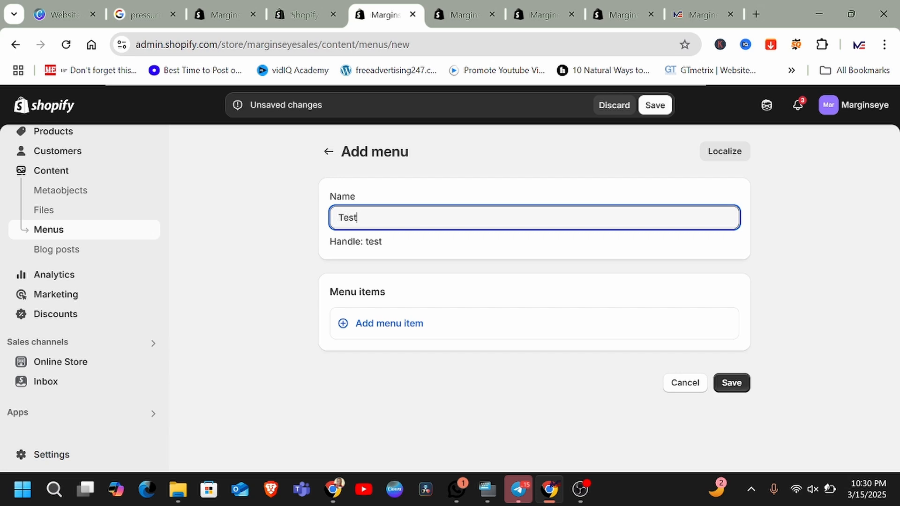
Step: Add a menu item labeled "Headphones" linked to the "Headphones, earbuds, and ea…" collection
left_click(344, 324)
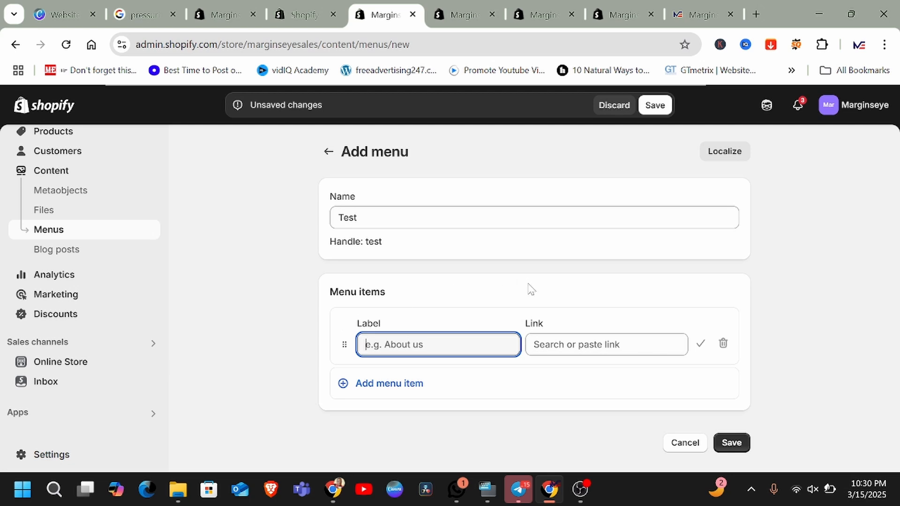
type("Headphones")
left_click(560, 344)
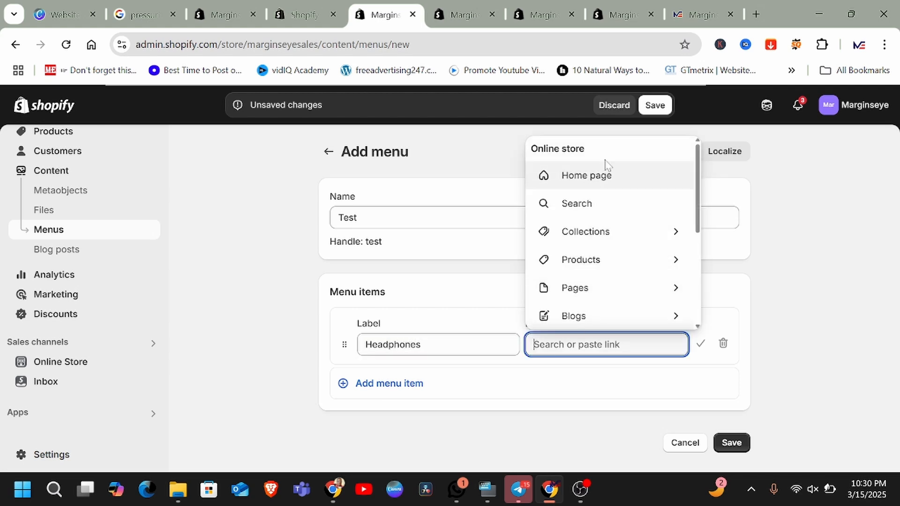
scroll(608, 212, "down", 3)
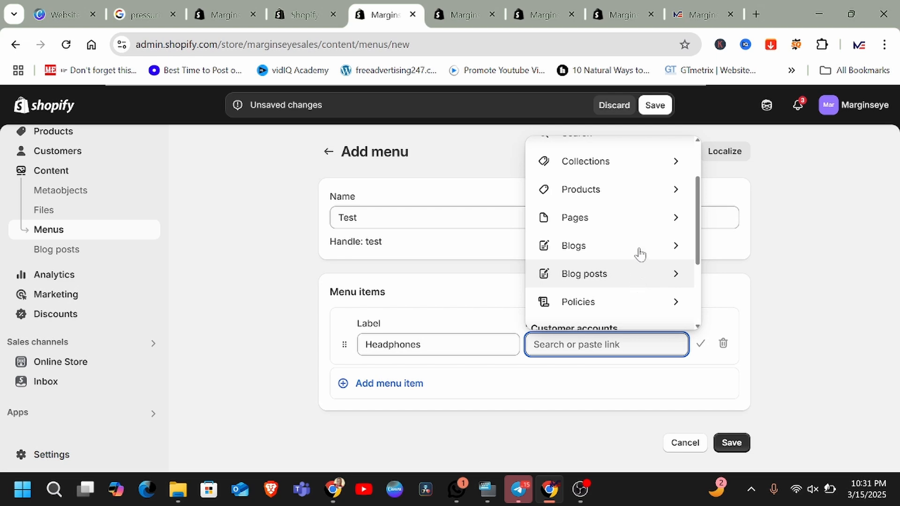
left_click(671, 164)
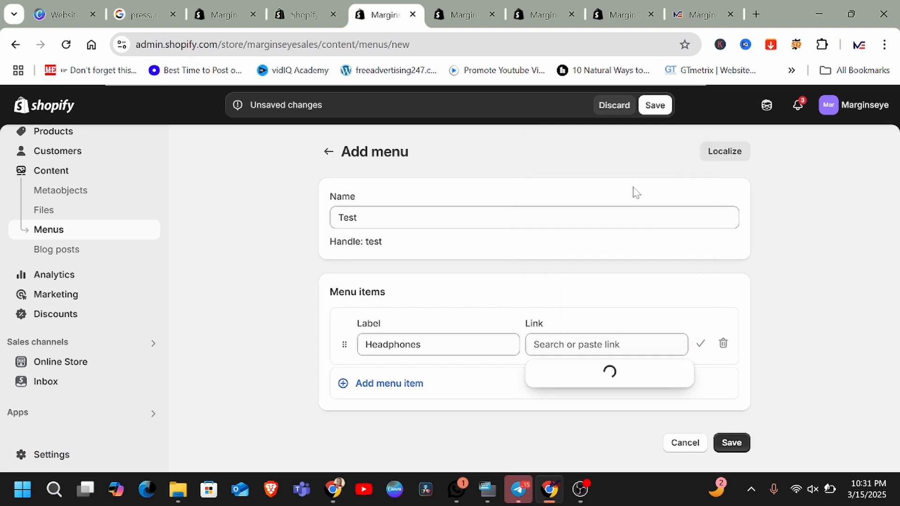
scroll(617, 217, "down", 7)
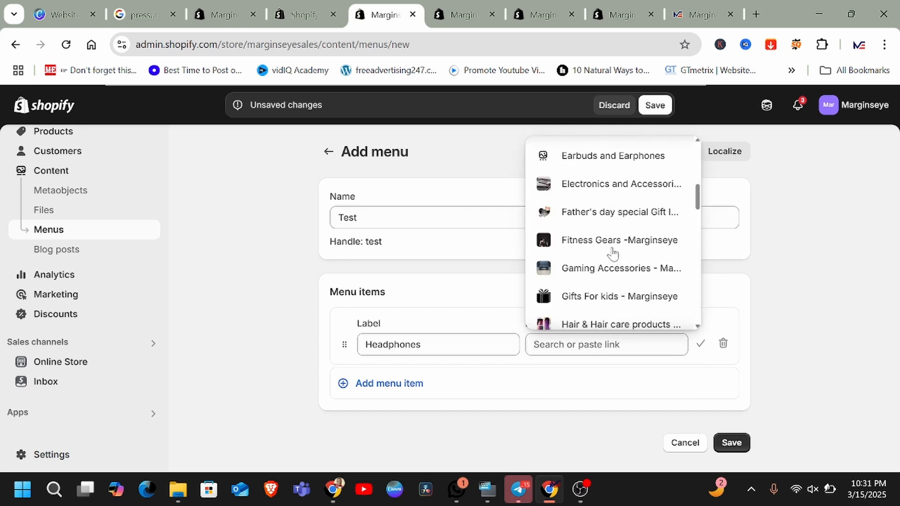
scroll(613, 253, "down", 3)
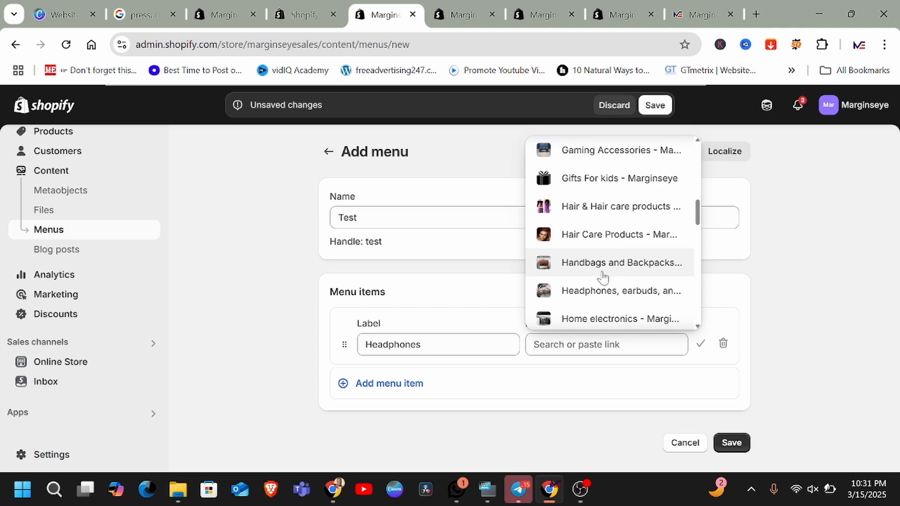
left_click(588, 299)
scroll(333, 377, "down", 1)
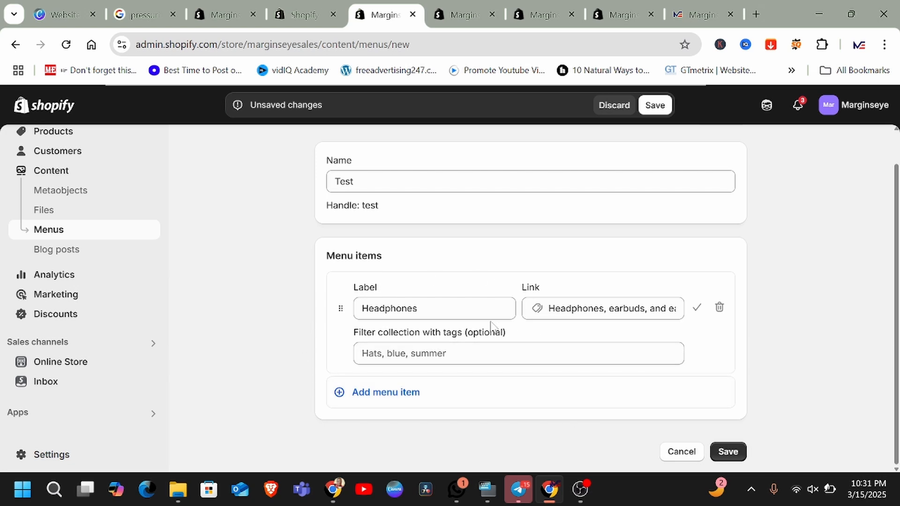
Step: Add a second menu item labeled "Earphones" linked to the Earbuds and Earphones collection
left_click(341, 393)
scroll(469, 406, "down", 2)
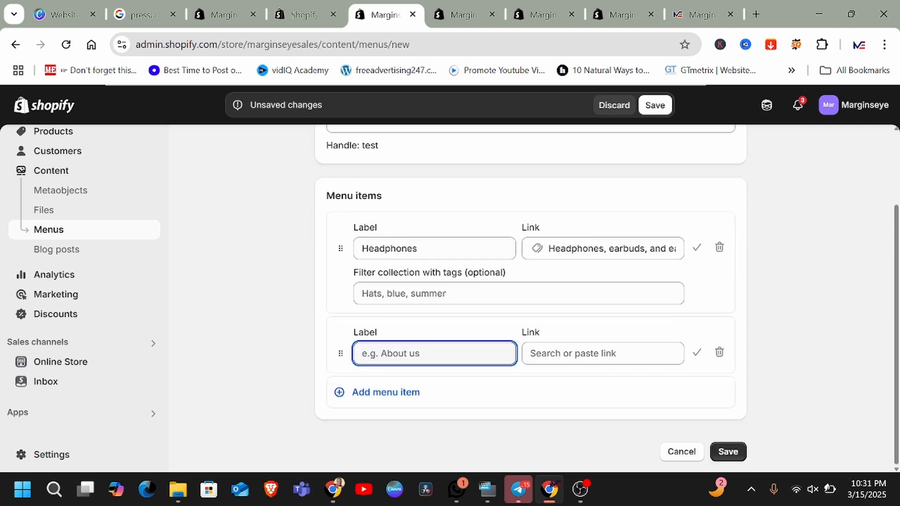
type("Earphones")
left_click(603, 356)
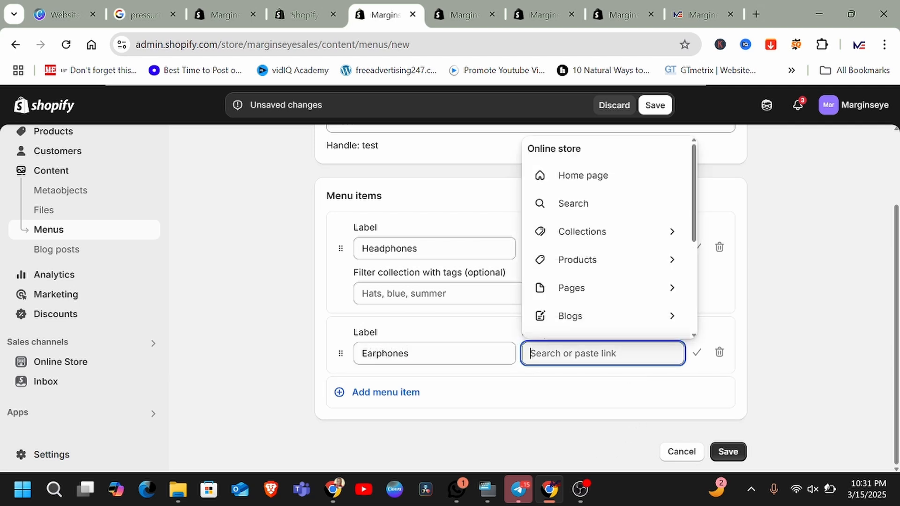
left_click(677, 234)
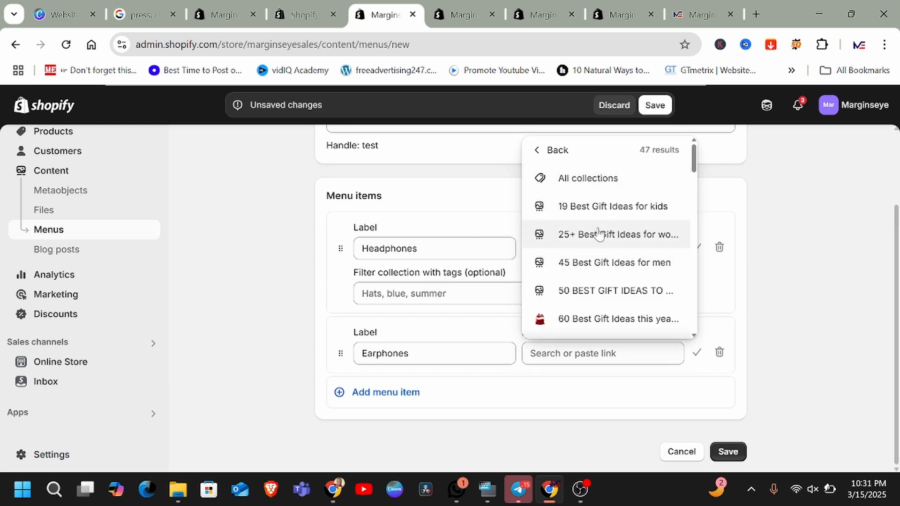
scroll(597, 253, "down", 5)
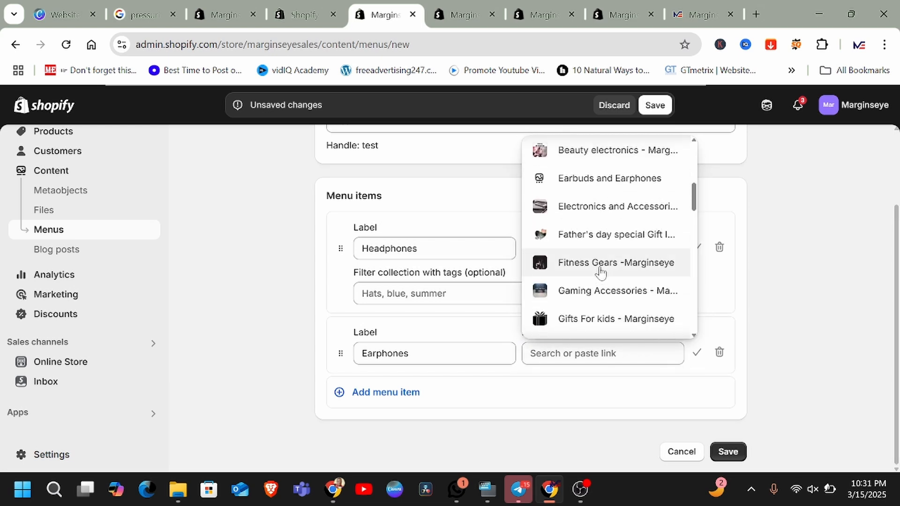
left_click(598, 178)
scroll(294, 335, "down", 1)
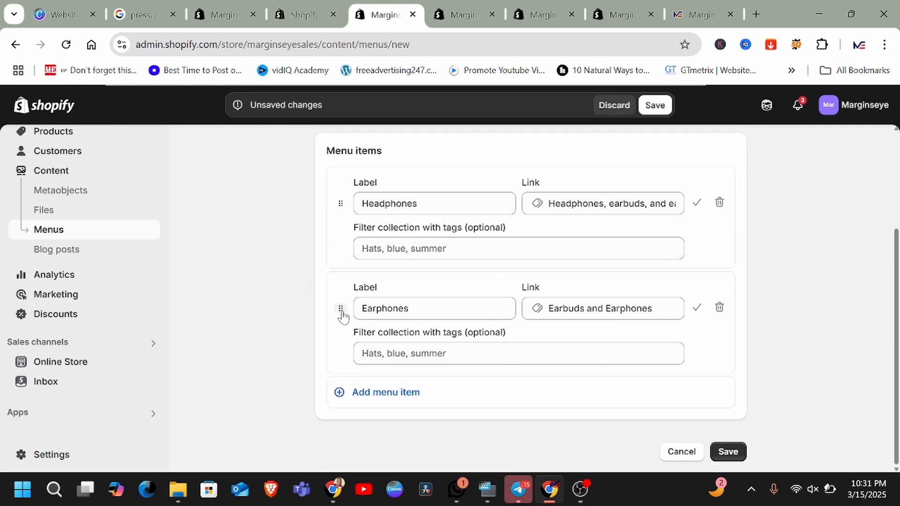
Step: Nest the Earphones item under Headphones as a sub-item, then discard the unsaved Test menu
left_click_drag(342, 312, 361, 312)
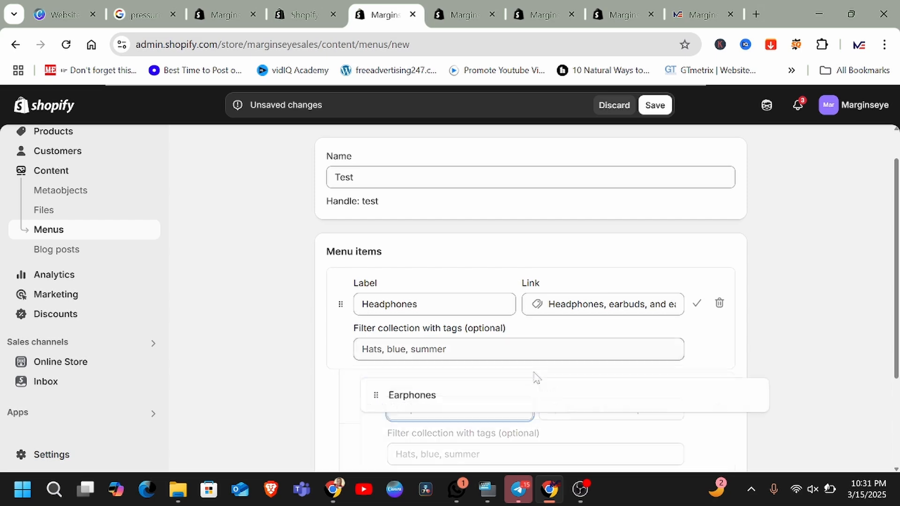
scroll(537, 377, "down", 3)
scroll(584, 368, "up", 3)
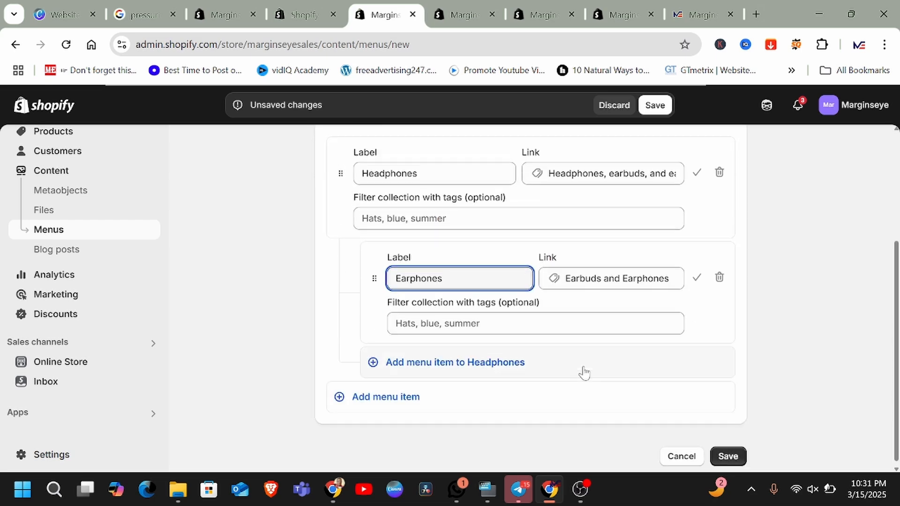
scroll(530, 300, "down", 3)
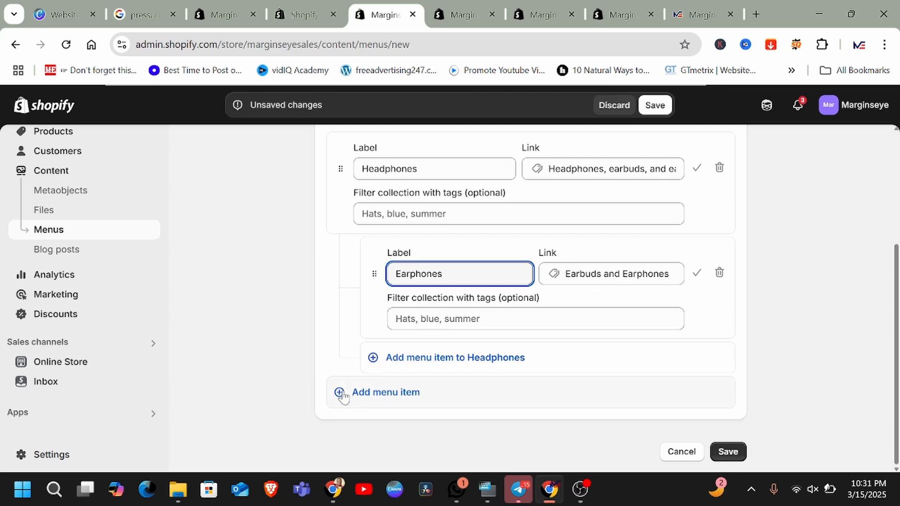
scroll(345, 388, "up", 2)
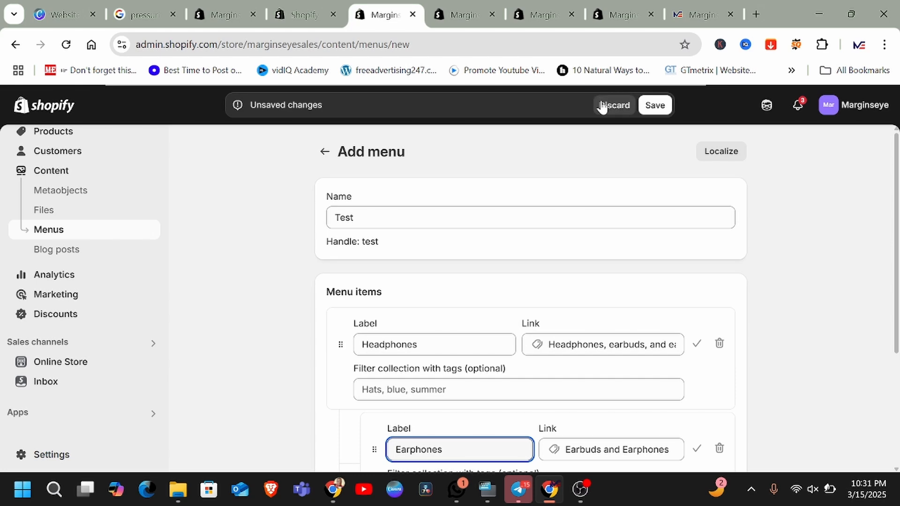
left_click(602, 106)
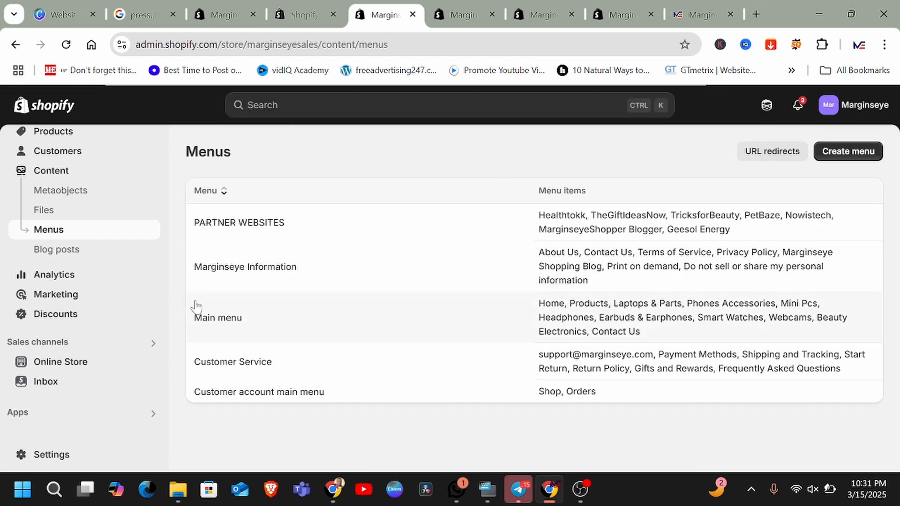
Step: Open the Main menu and review its list of menu items
left_click(228, 317)
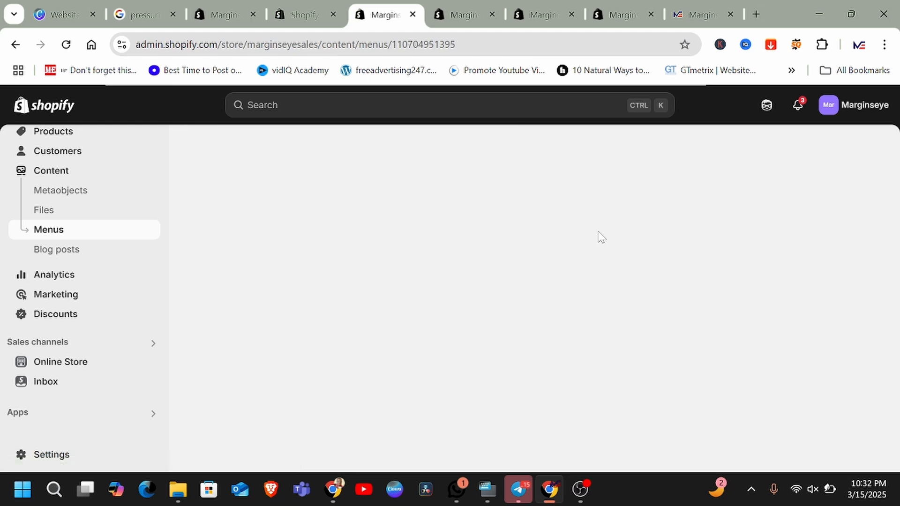
scroll(472, 280, "down", 5)
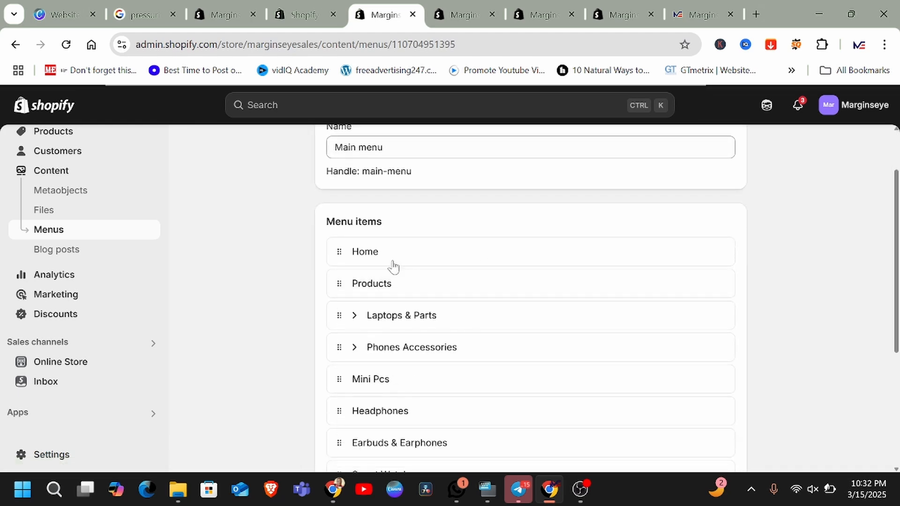
scroll(380, 248, "up", 2)
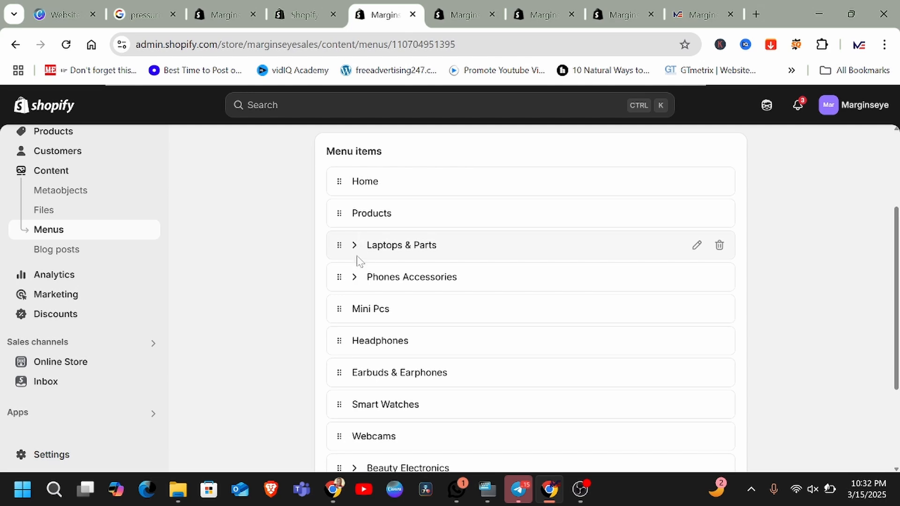
Step: Switch to the live storefront tab, close the signup popup, and examine the header navigation menu
left_click(677, 15)
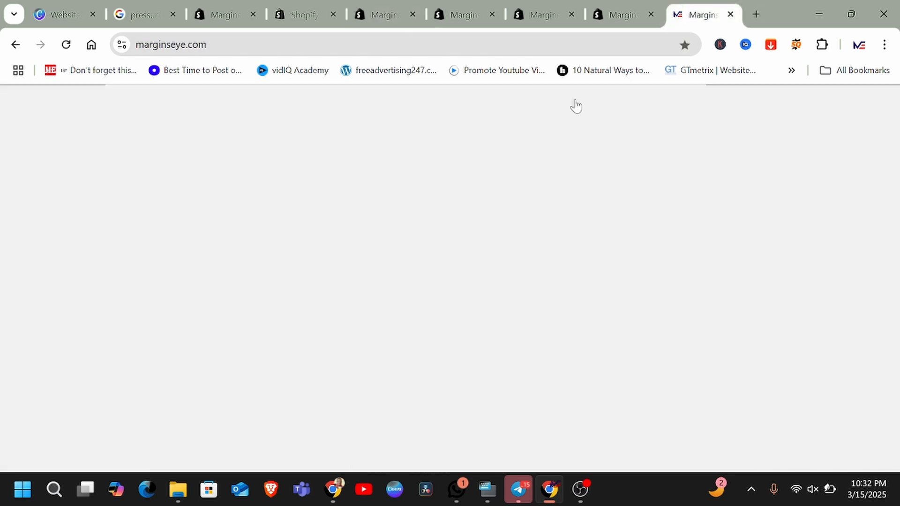
scroll(368, 263, "up", 20)
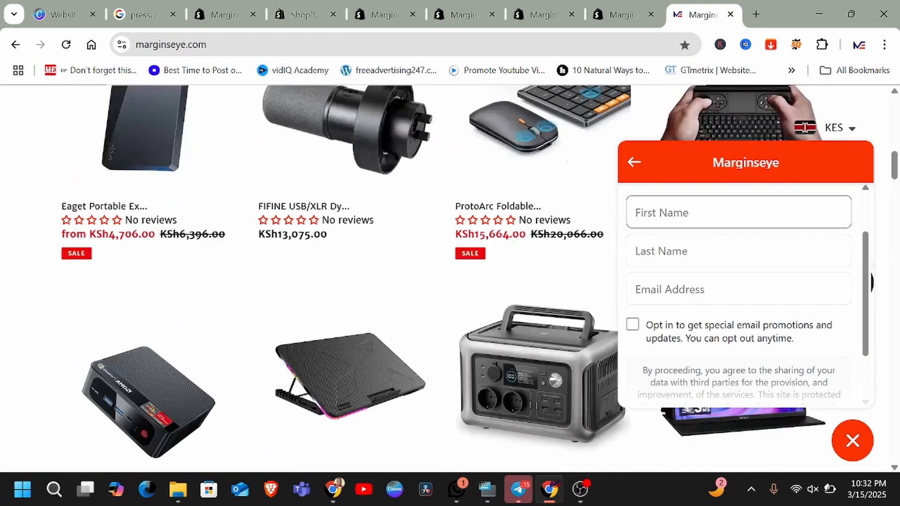
left_click(852, 440)
scroll(547, 317, "up", 6)
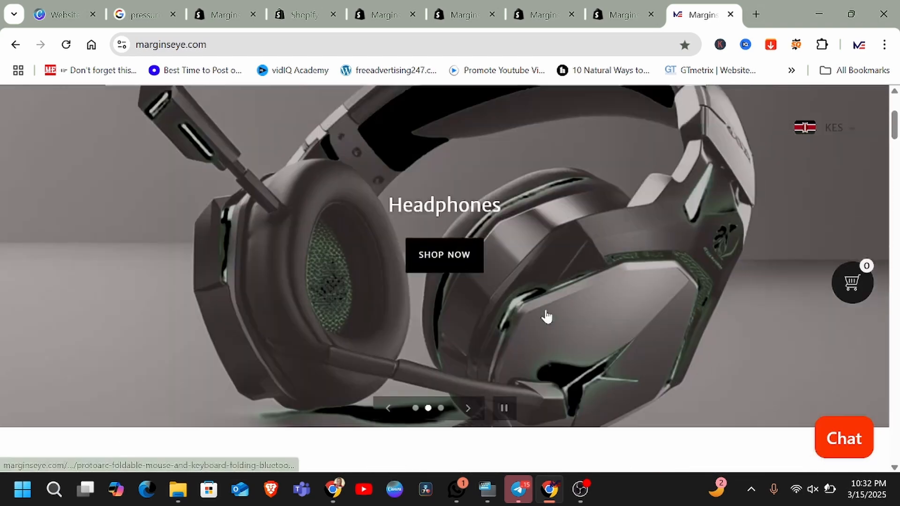
scroll(546, 316, "up", 3)
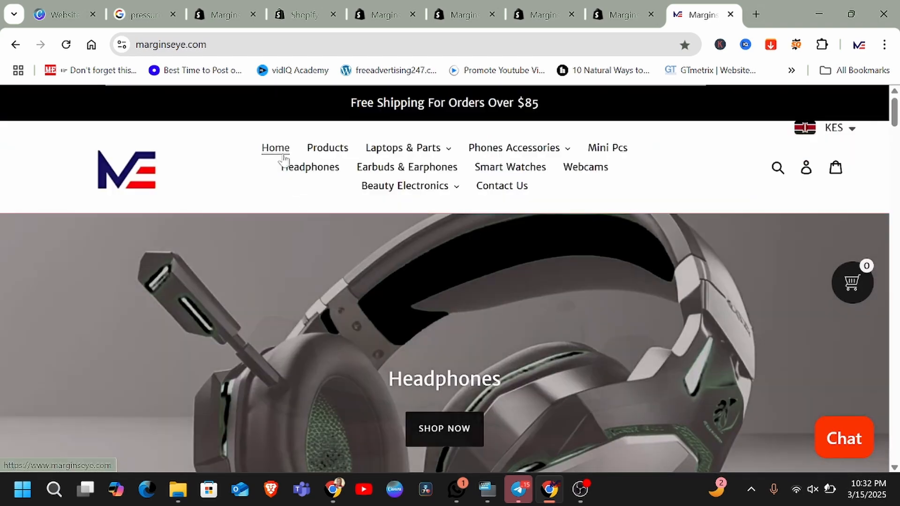
mouse_move(528, 157)
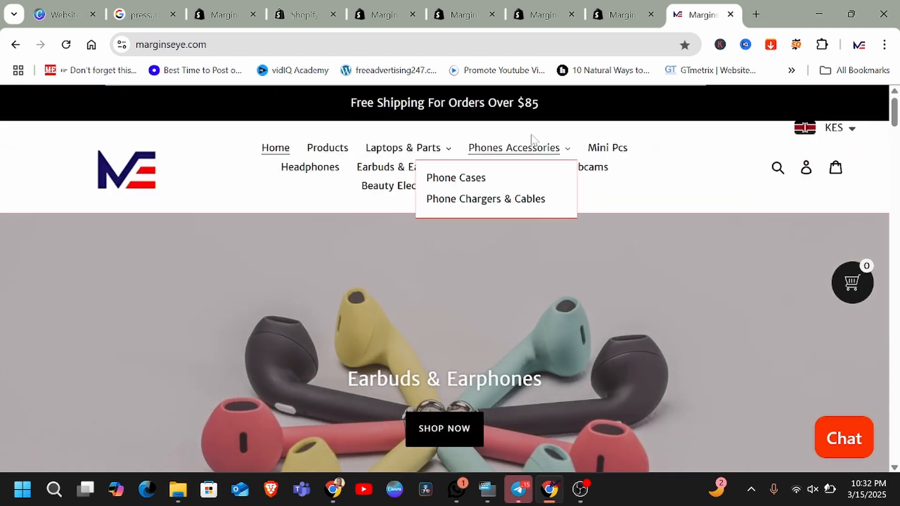
Step: Add an About Us item to the Main menu linked to the About Us - Marginseye page, and save the menu
left_click(382, 15)
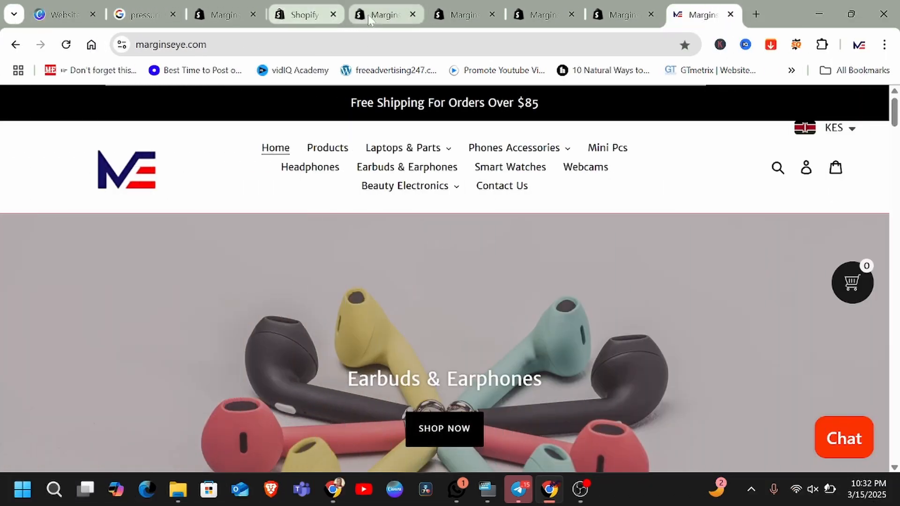
left_click(368, 15)
scroll(486, 255, "down", 5)
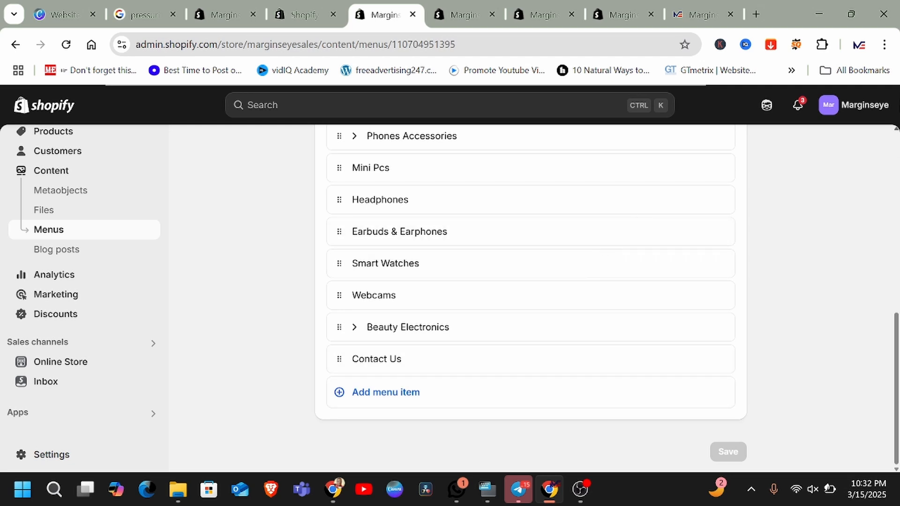
left_click(340, 397)
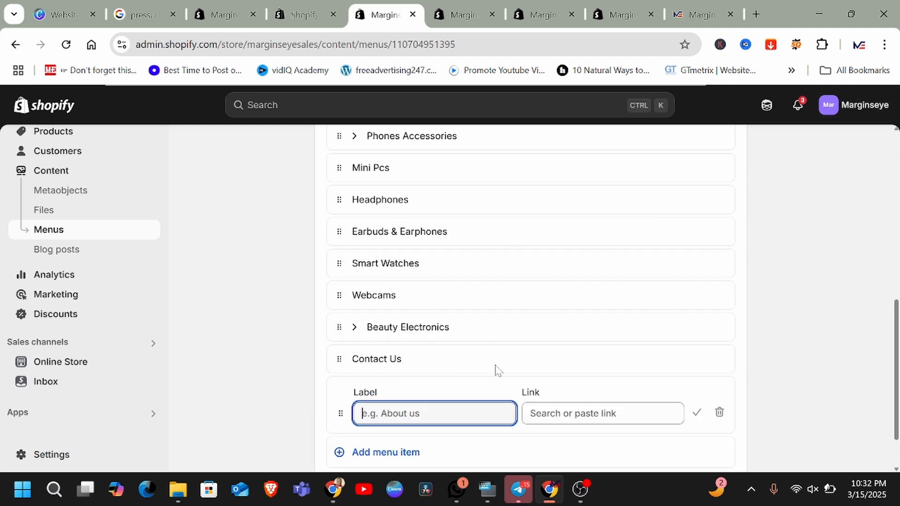
type("About Us")
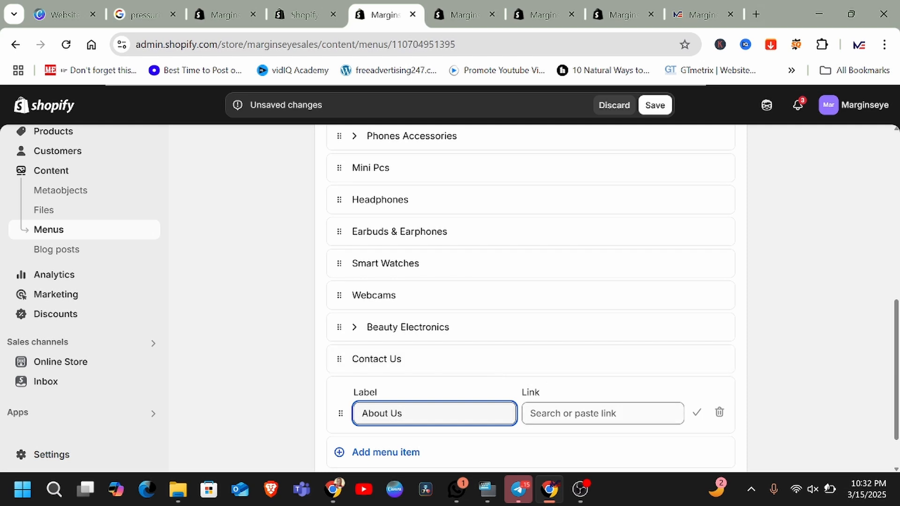
key("Tab")
scroll(605, 262, "down", 2)
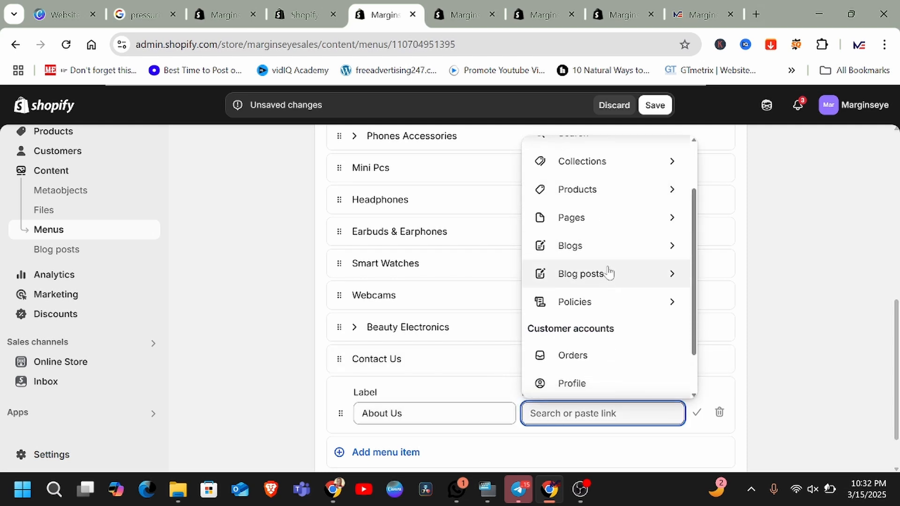
left_click(660, 222)
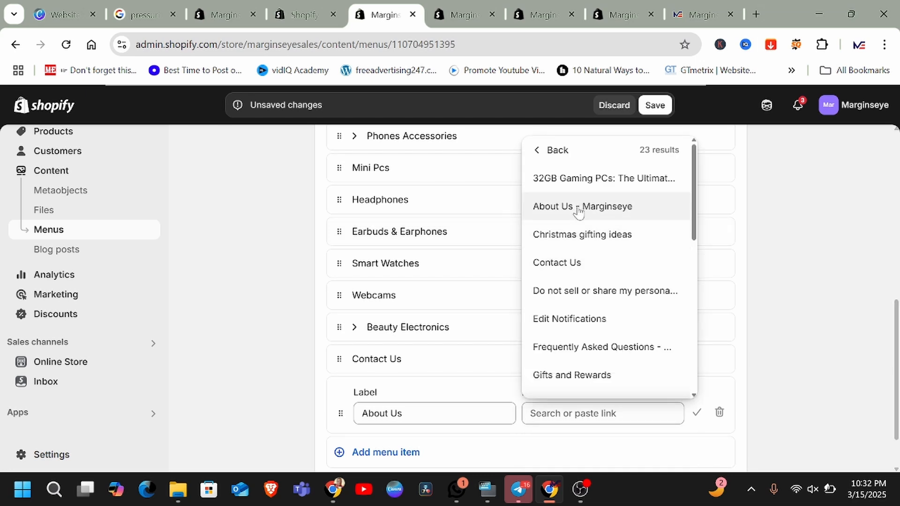
left_click(579, 209)
scroll(583, 362, "down", 1)
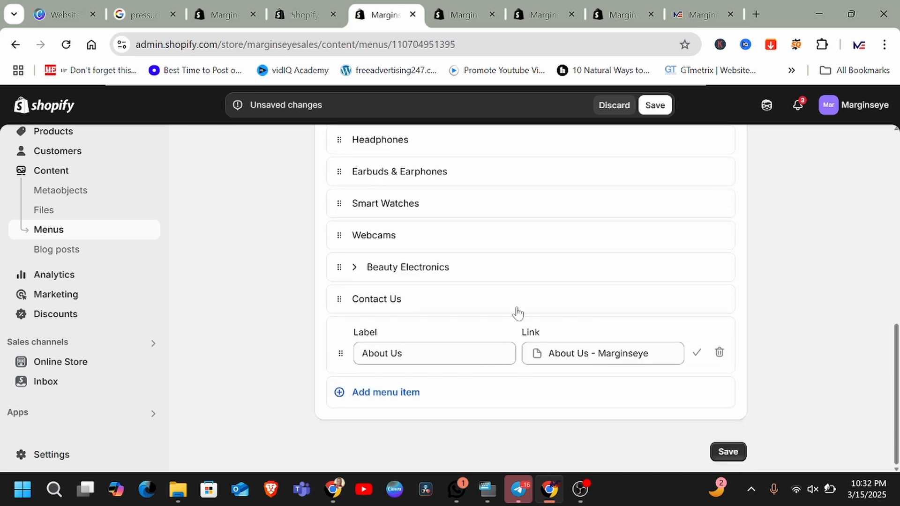
scroll(517, 313, "up", 1)
left_click(655, 105)
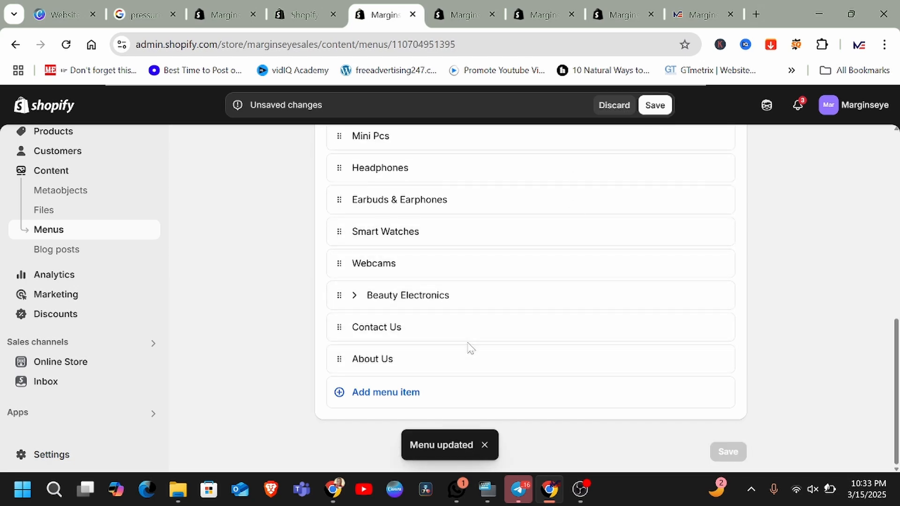
Step: Switch to the storefront tab, reload it and examine the header navigation links
left_click(681, 14)
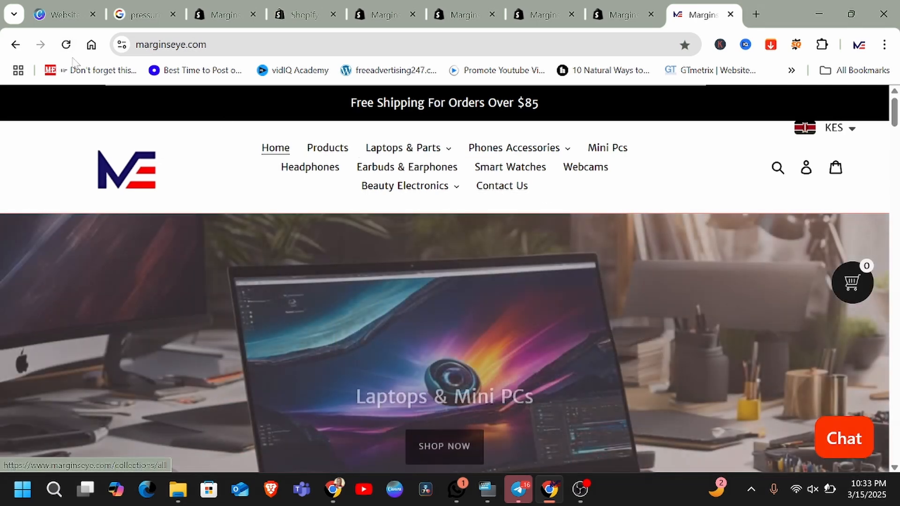
left_click(498, 188)
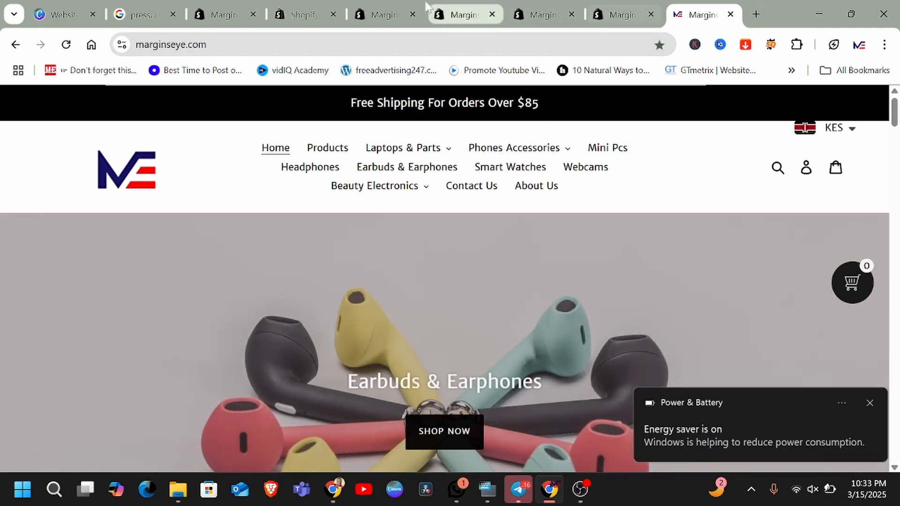
Step: Nest the About Us menu item under Contact Us in the Main menu
left_click(373, 15)
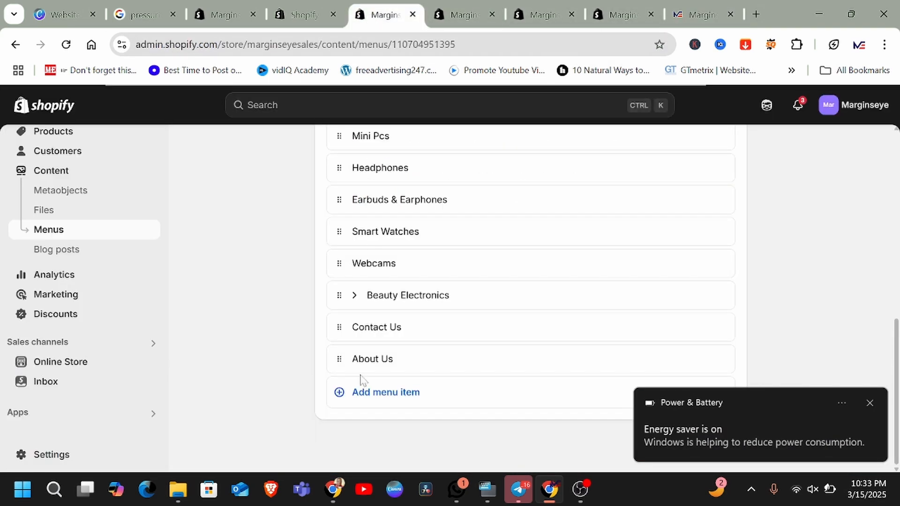
left_click_drag(342, 359, 391, 375)
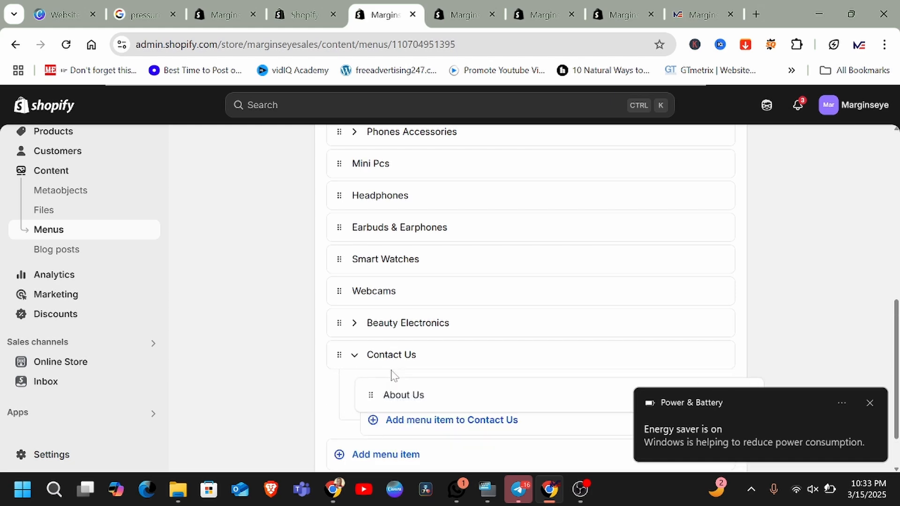
scroll(580, 263, "down", 2)
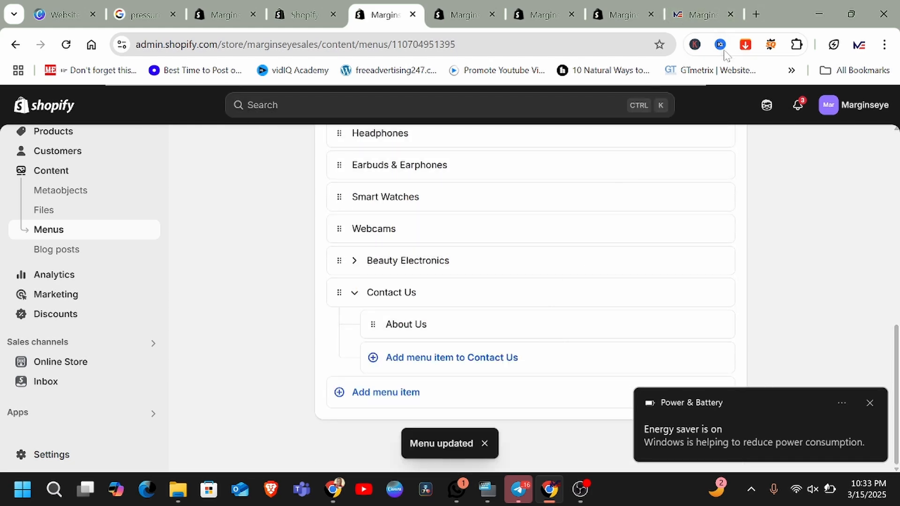
Step: Reload the storefront and examine the Contact Us dropdown in the header navigation
left_click(708, 15)
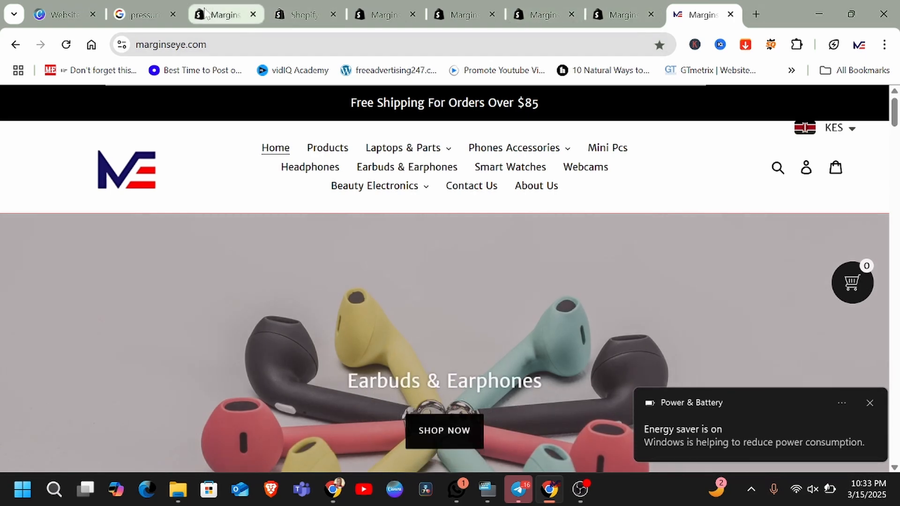
left_click(66, 45)
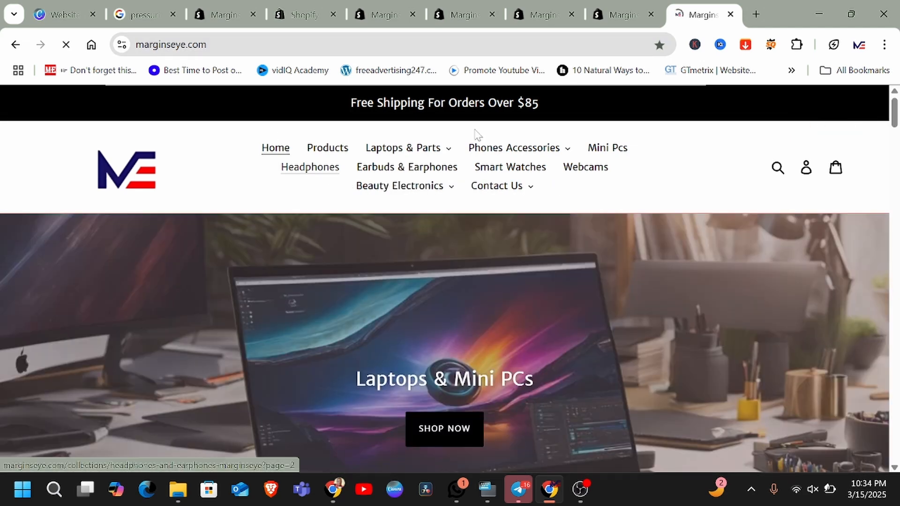
left_click(530, 187)
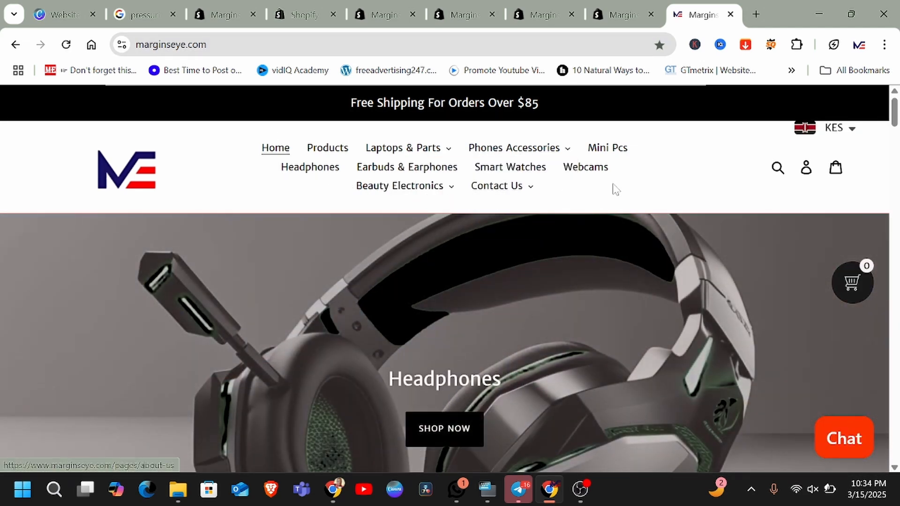
mouse_move(507, 192)
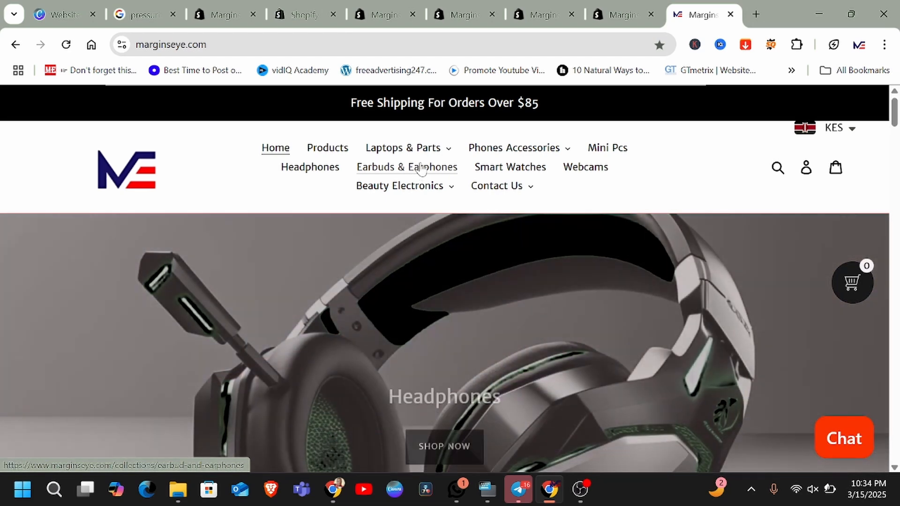
mouse_move(470, 145)
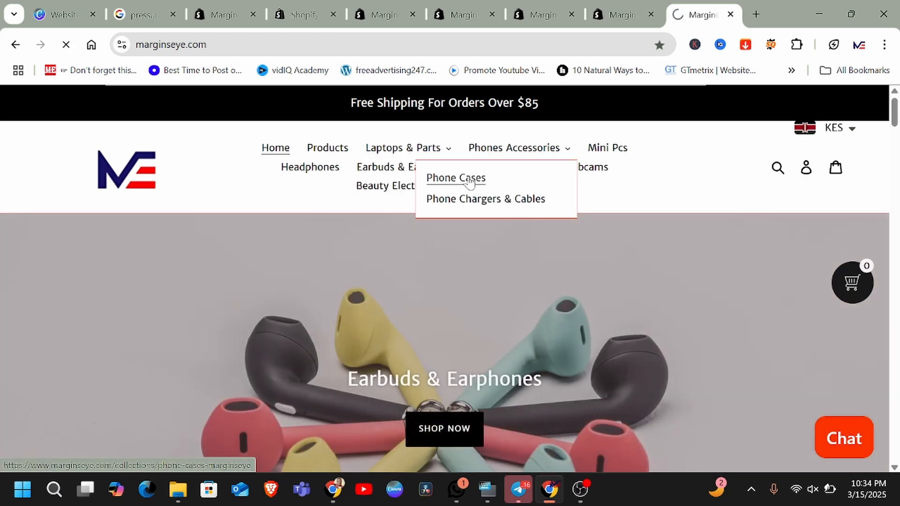
Step: Open the Phone Cases collection from the Phones Accessories dropdown and browse its product listing
left_click(470, 182)
scroll(558, 235, "down", 5)
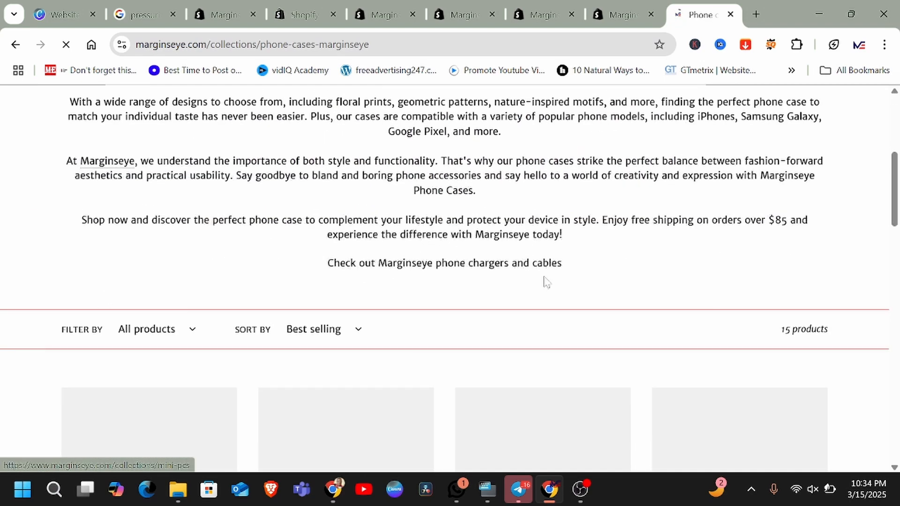
scroll(546, 282, "down", 5)
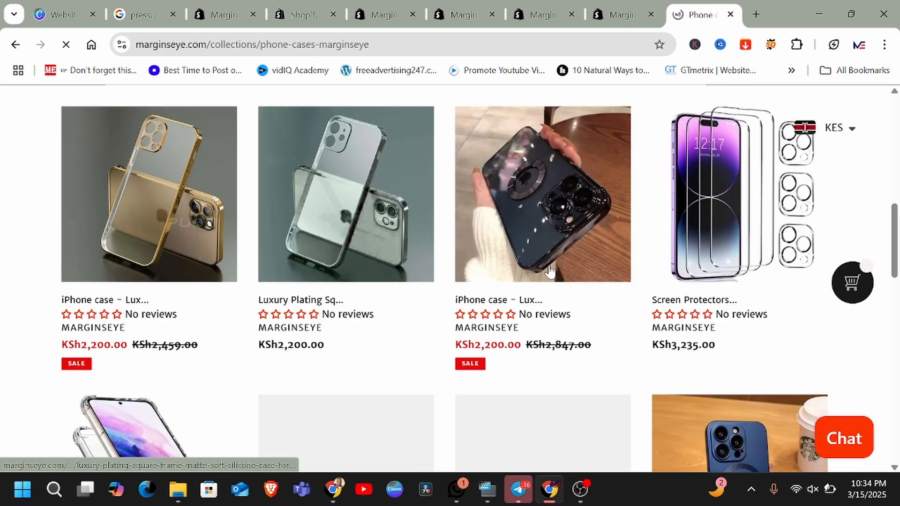
scroll(494, 358, "down", 5)
scroll(660, 354, "down", 5)
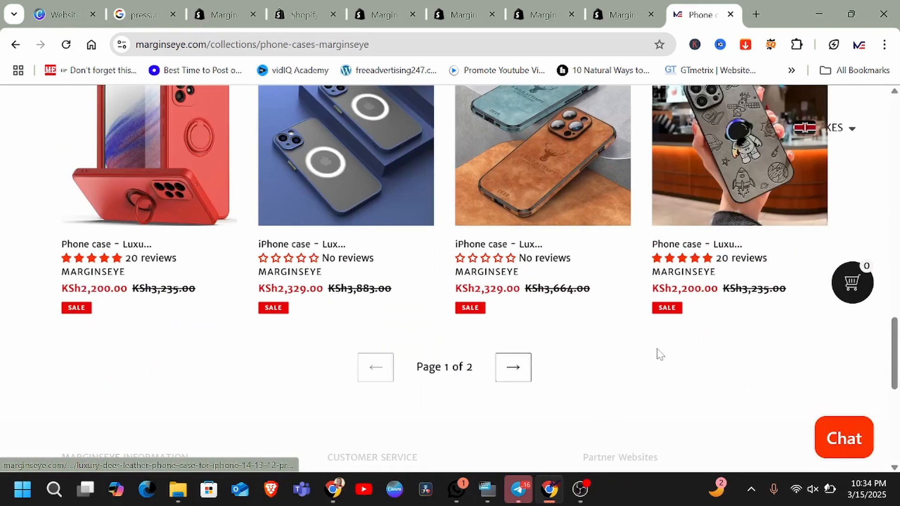
scroll(664, 356, "up", 3)
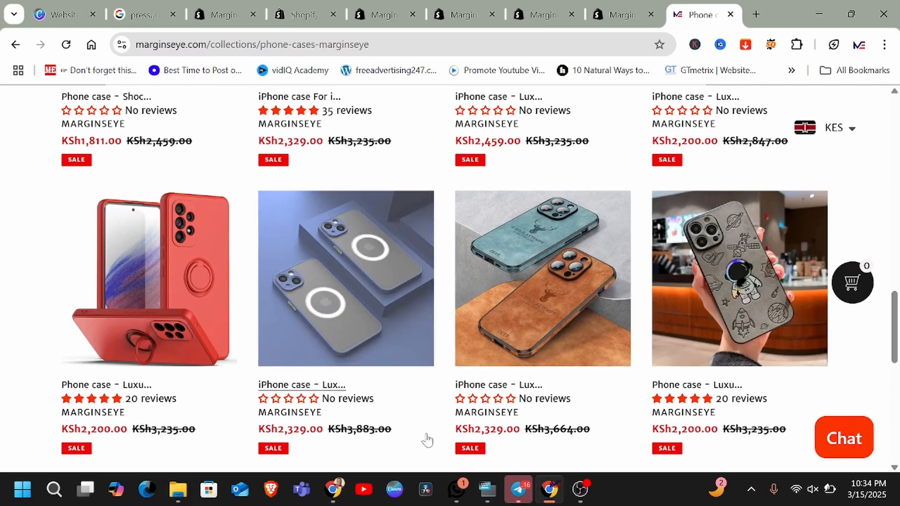
scroll(426, 441, "up", 12)
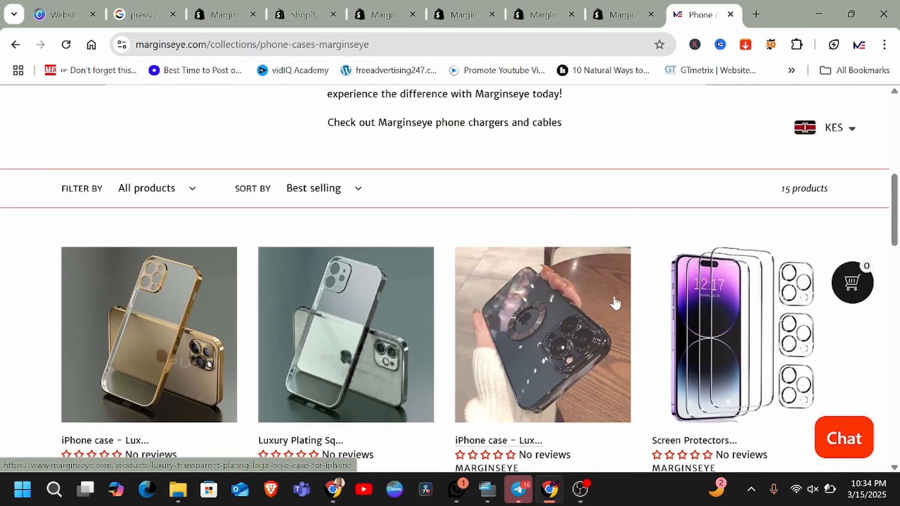
scroll(616, 303, "up", 8)
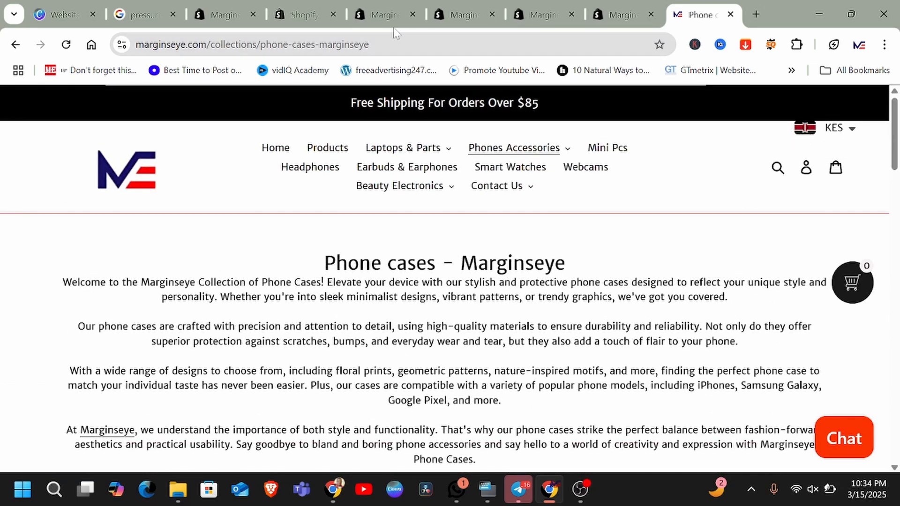
Step: Return to the store admin, open Online Store themes and customize the current Debut theme
left_click(373, 19)
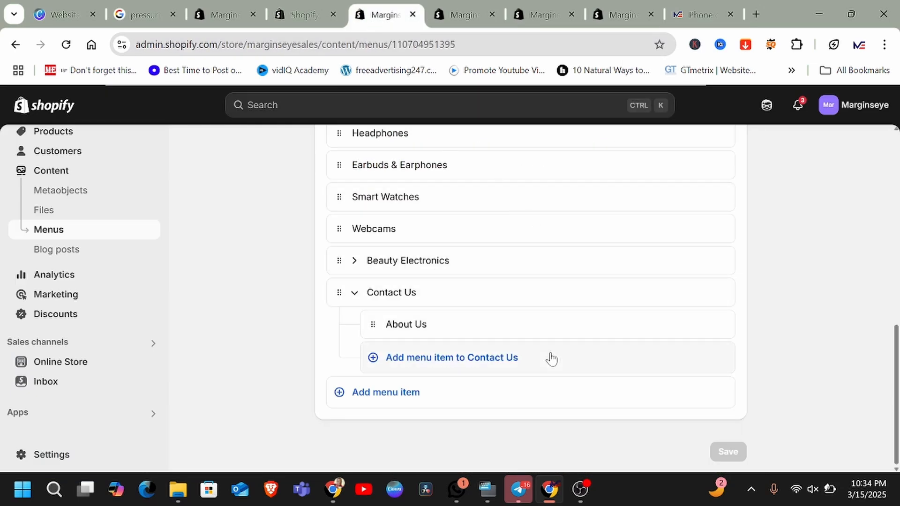
scroll(458, 307, "up", 2)
scroll(493, 279, "up", 7)
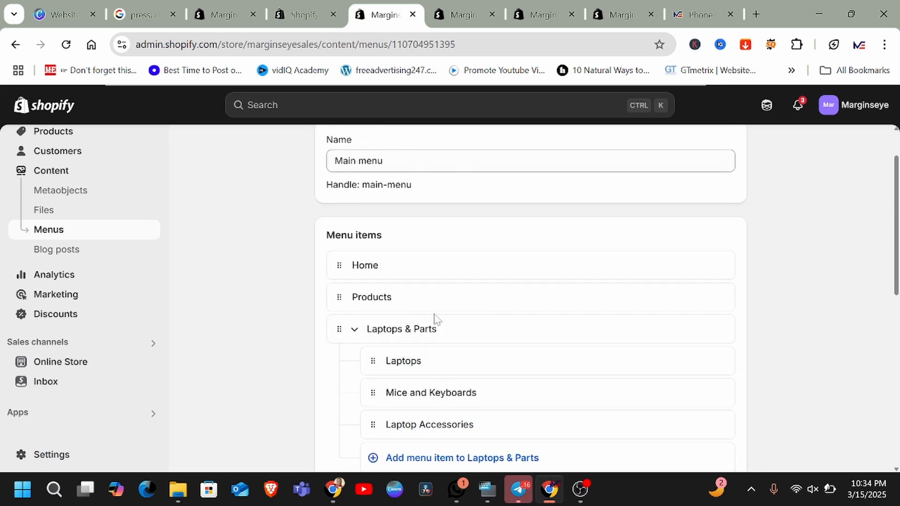
scroll(489, 341, "up", 3)
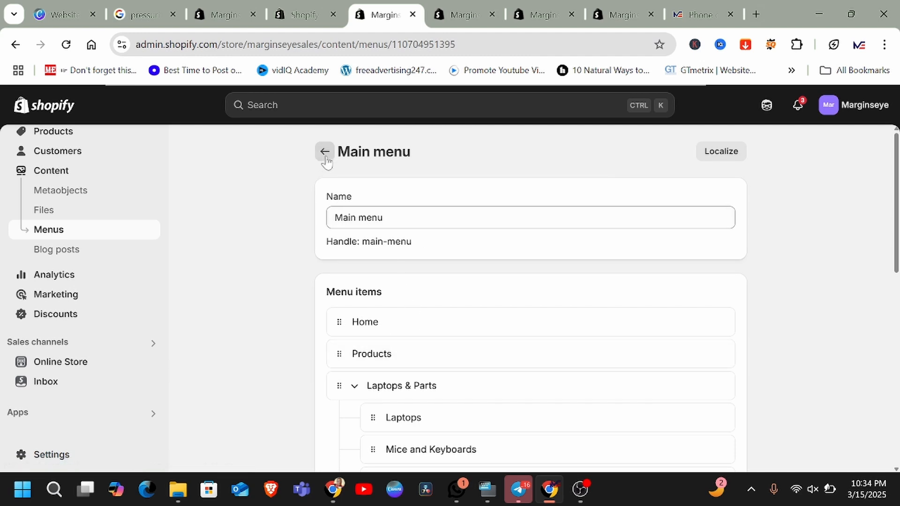
left_click(65, 370)
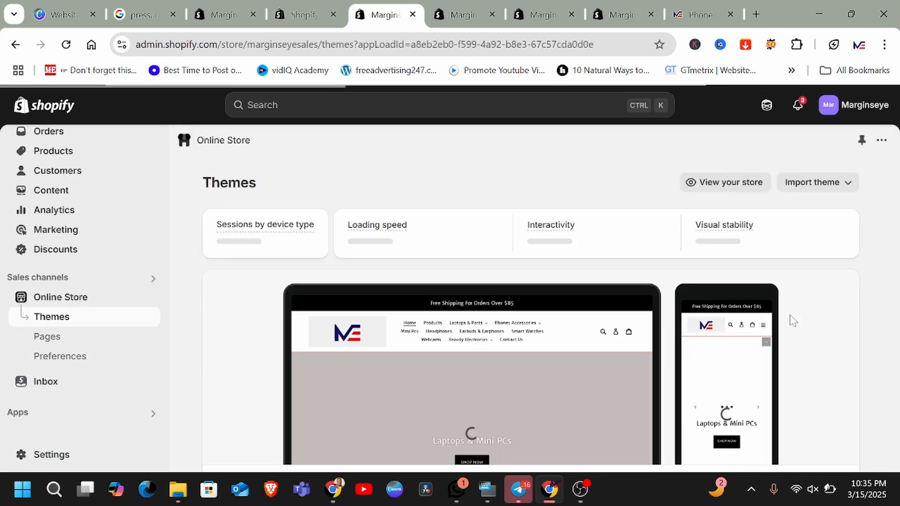
scroll(778, 263, "down", 5)
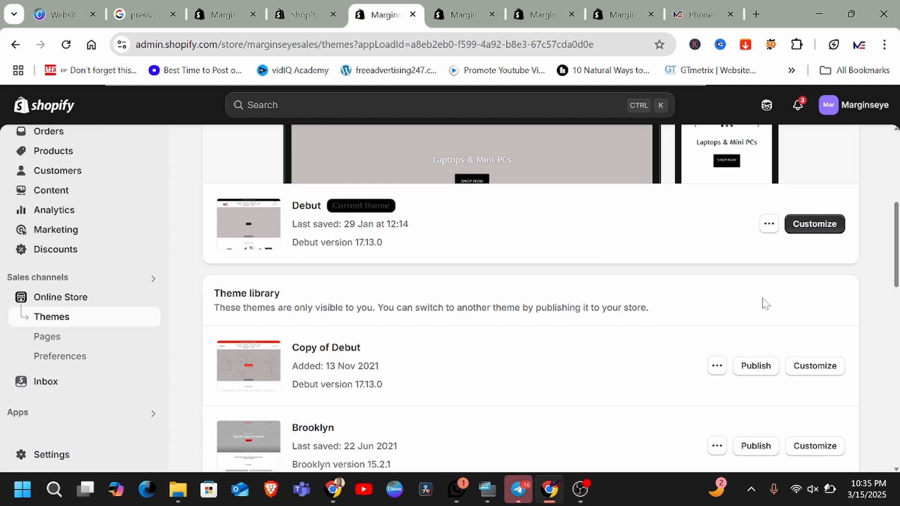
left_click(807, 225)
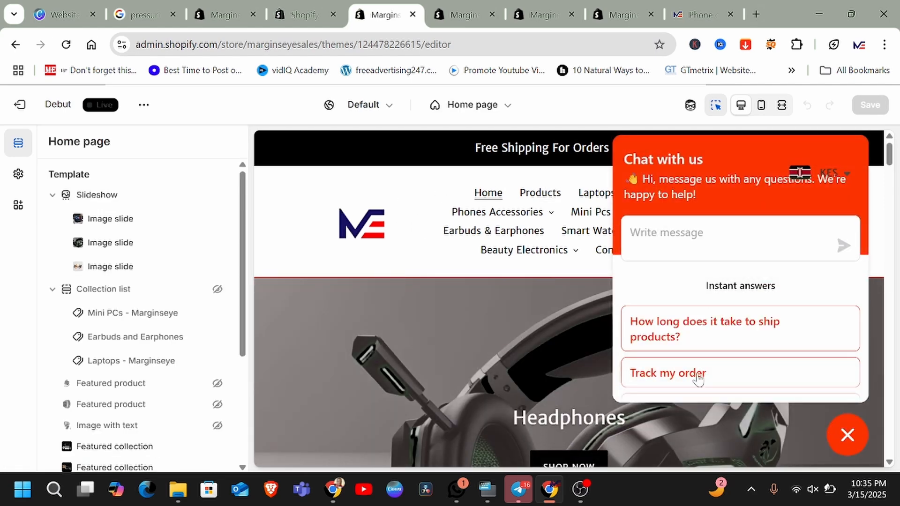
Step: Select the header section in the theme editor and open its menu picker to review the available menus
left_click(313, 204)
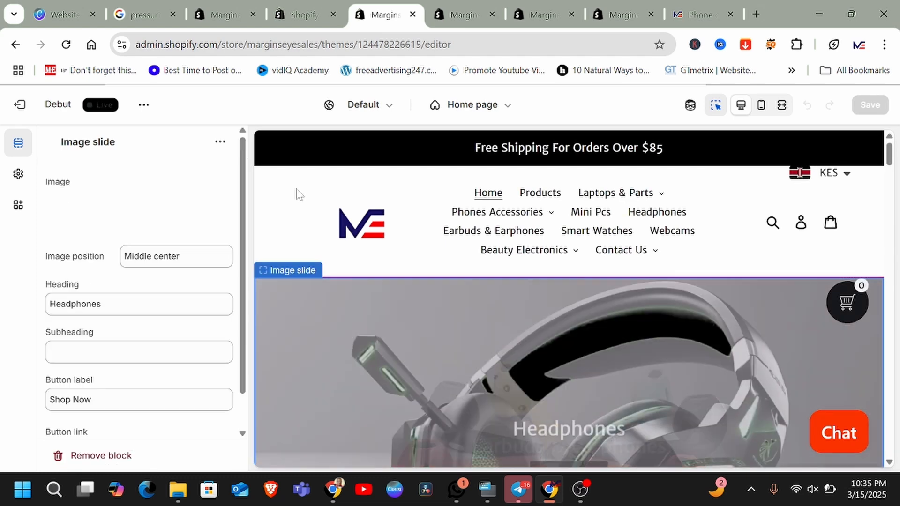
left_click(300, 195)
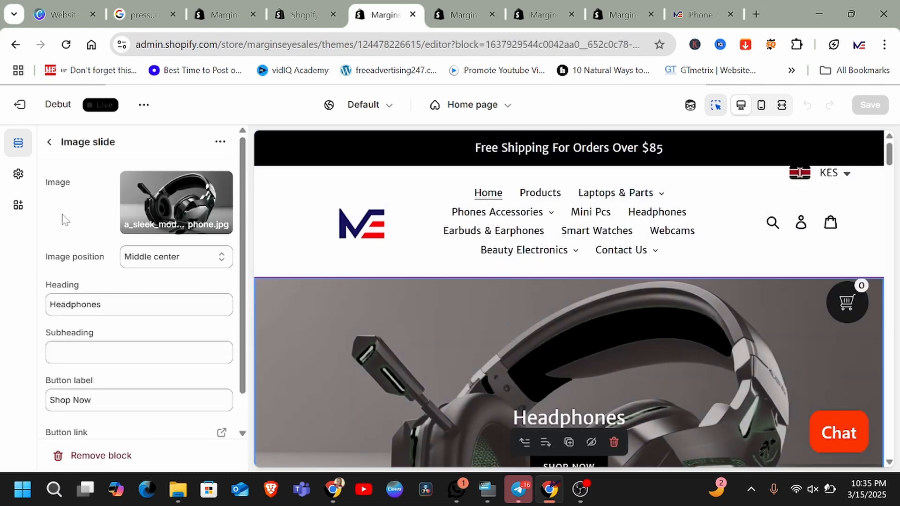
left_click(331, 191)
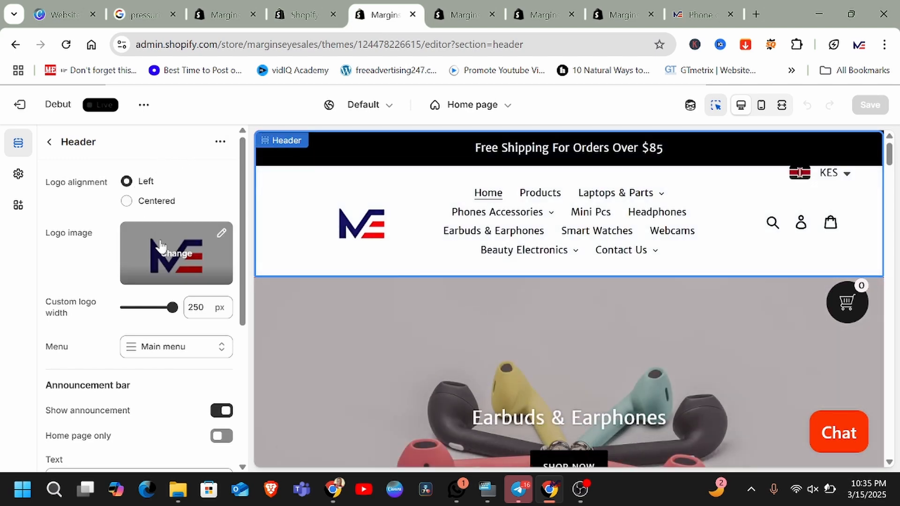
scroll(161, 255, "down", 3)
scroll(117, 263, "up", 2)
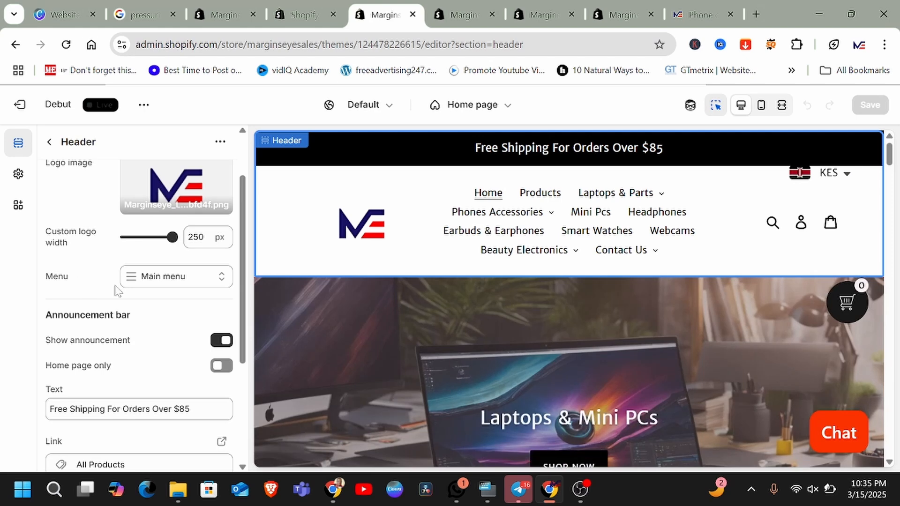
left_click(222, 281)
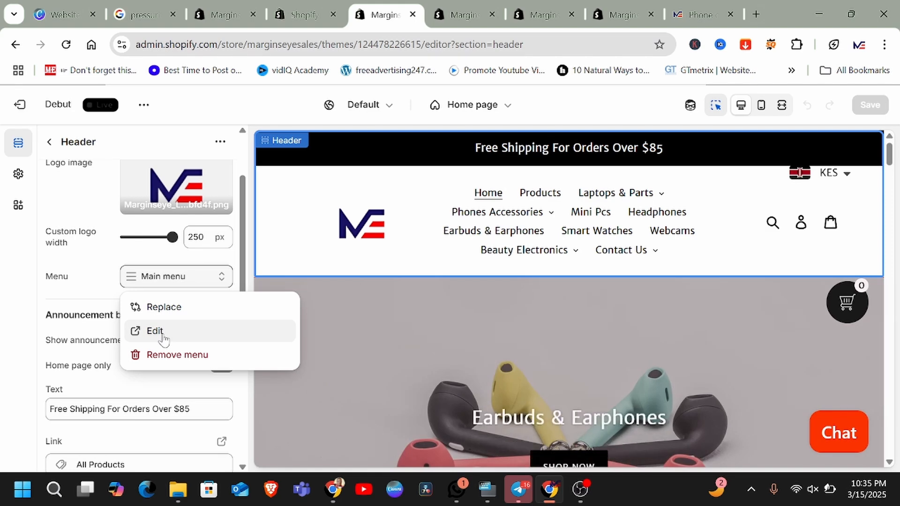
left_click(167, 308)
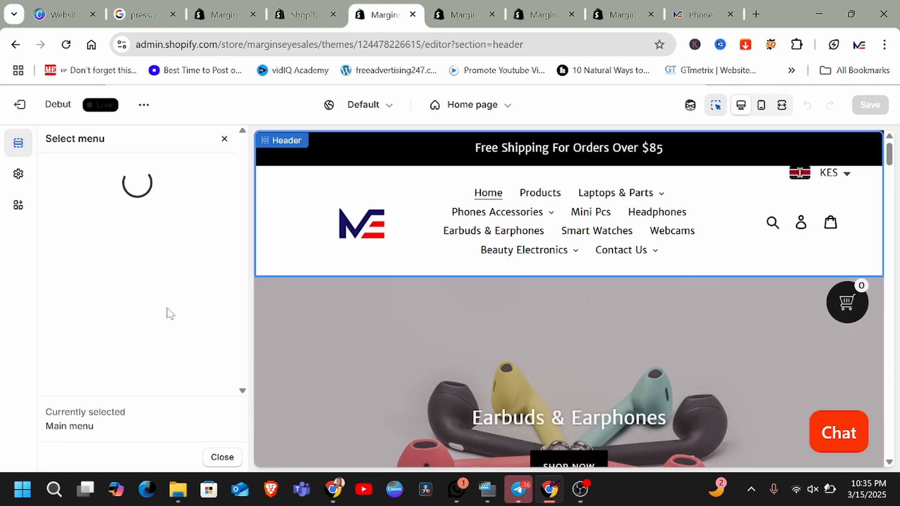
scroll(92, 279, "down", 2)
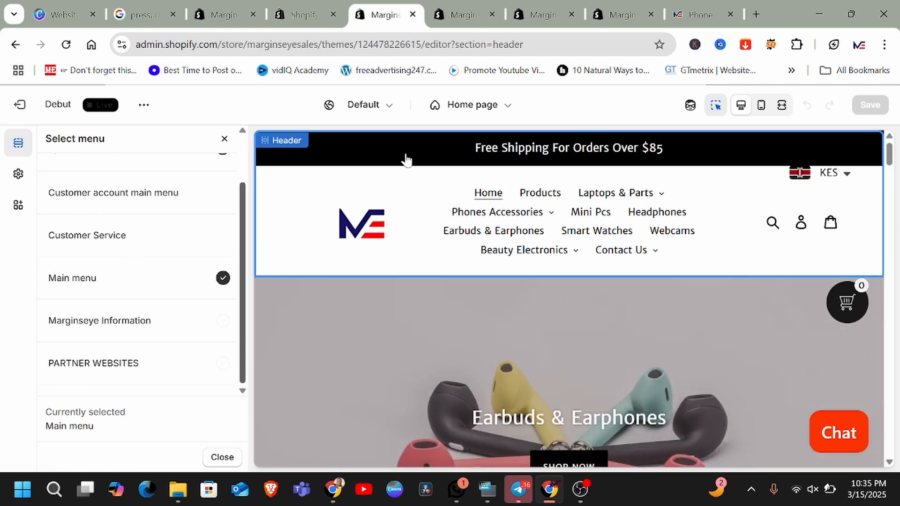
Step: Switch to the storefront tab and examine the footer's information links, then return to the theme editor
left_click(683, 14)
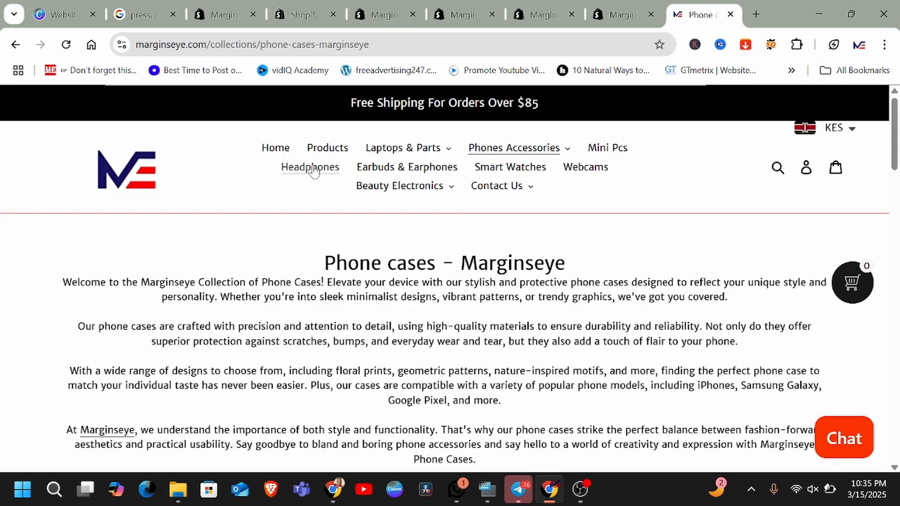
left_click(382, 15)
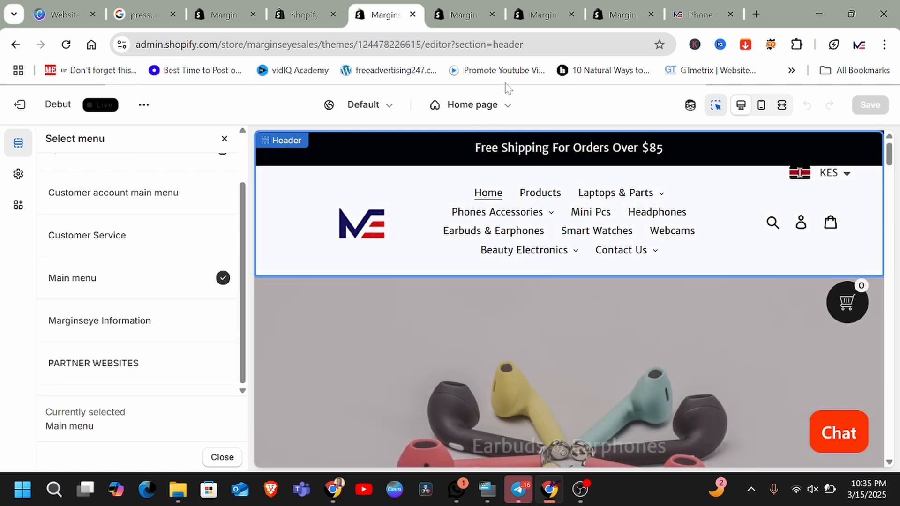
left_click(700, 14)
mouse_move(403, 156)
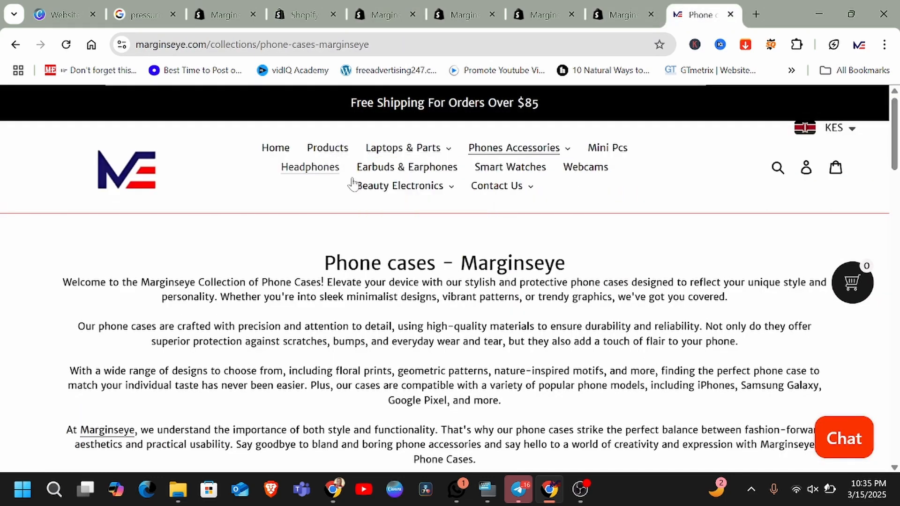
scroll(373, 262, "down", 15)
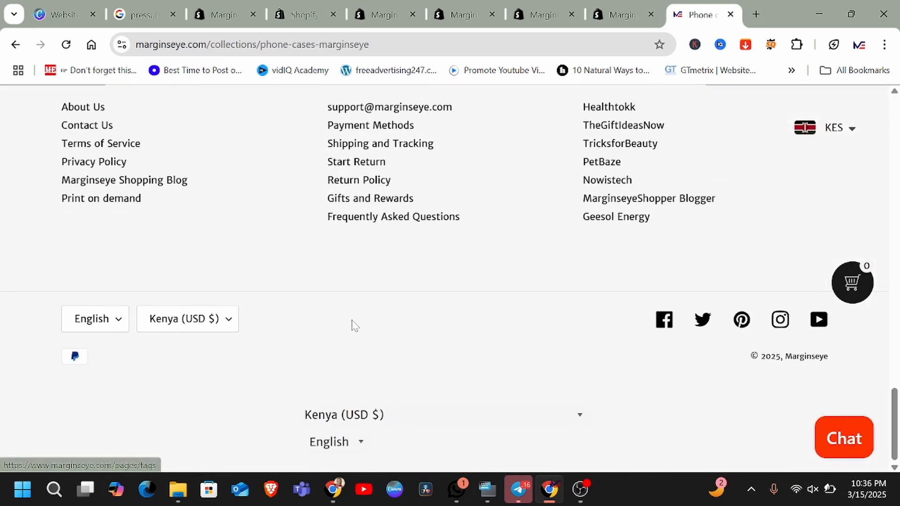
scroll(281, 312, "up", 4)
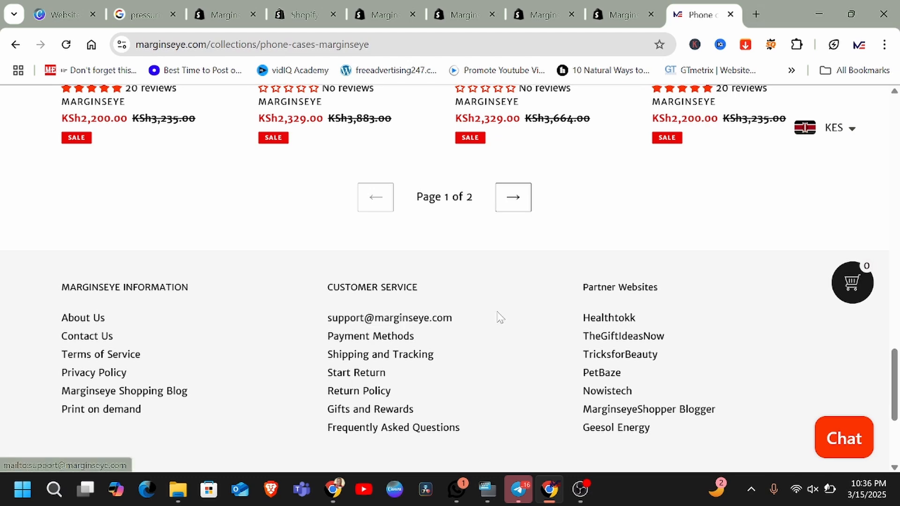
left_click(384, 14)
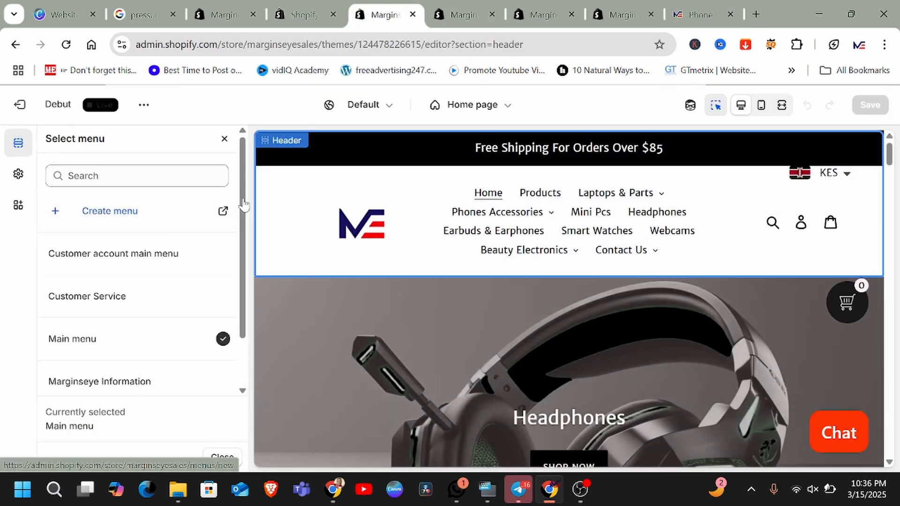
Step: Close the menu picker and scroll through the home page preview down to the footer
left_click(224, 139)
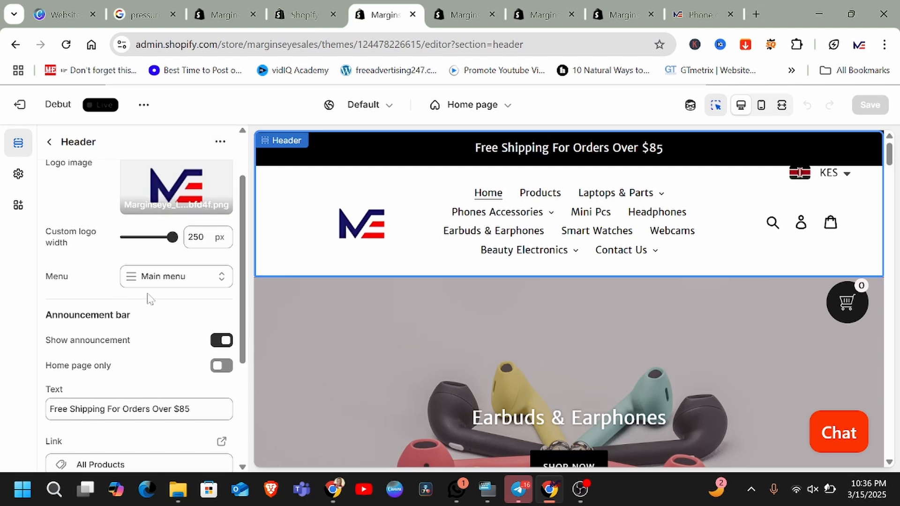
scroll(156, 286, "up", 2)
scroll(358, 257, "down", 5)
scroll(135, 263, "down", 2)
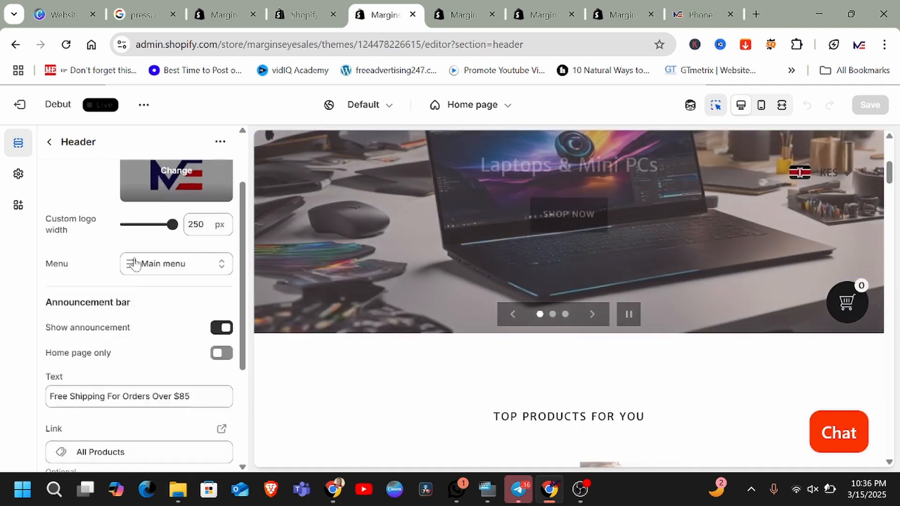
scroll(134, 264, "down", 3)
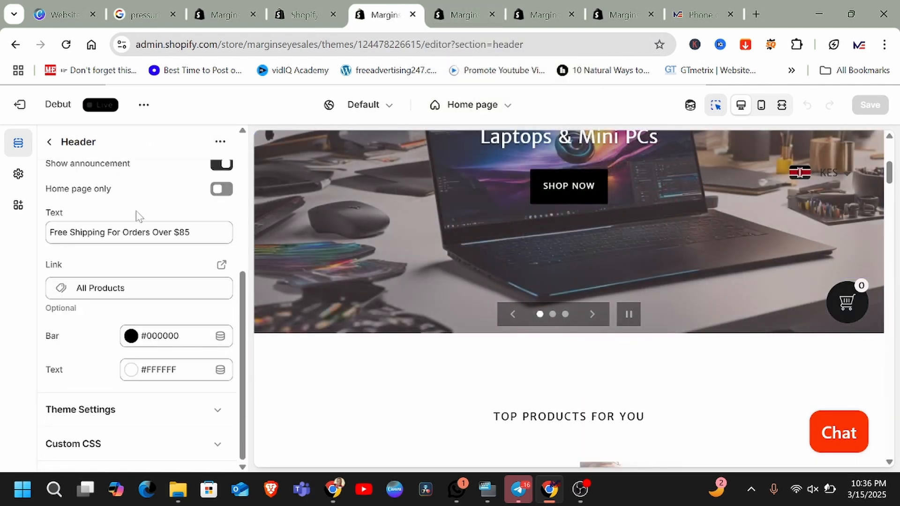
scroll(406, 366, "down", 3)
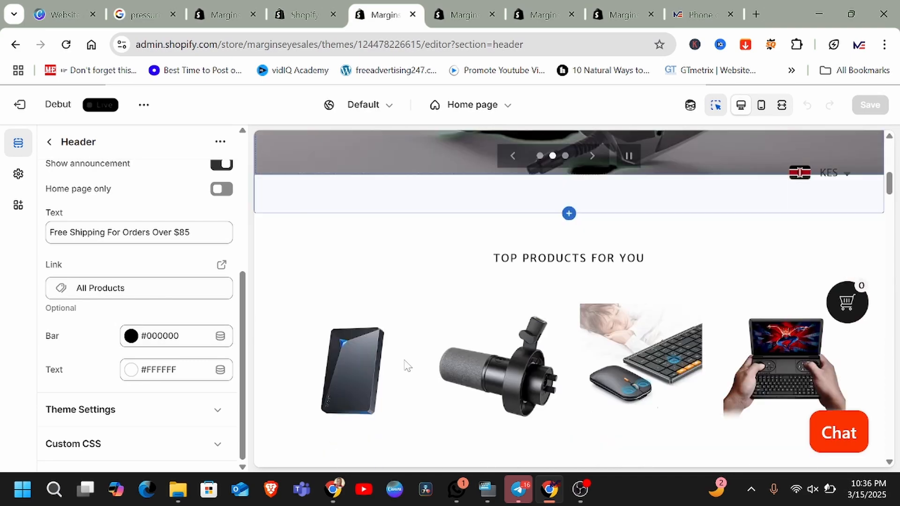
scroll(405, 361, "down", 15)
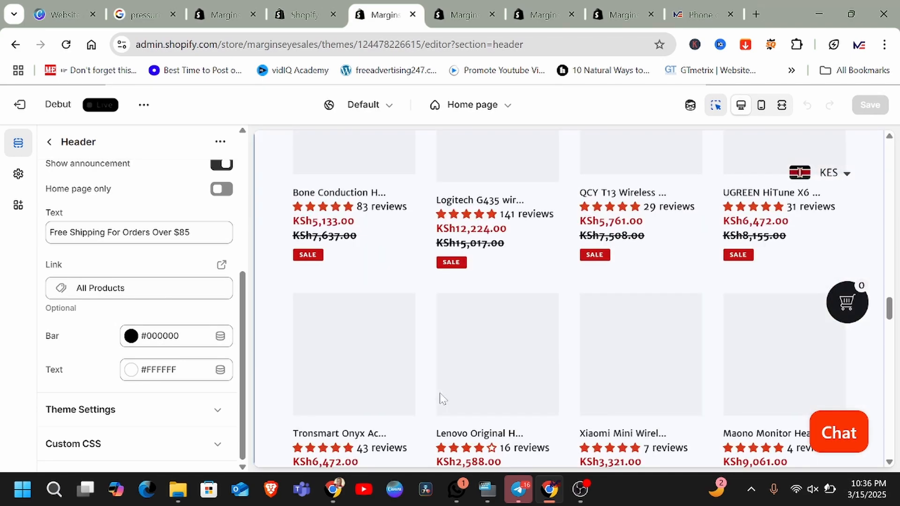
scroll(442, 399, "down", 20)
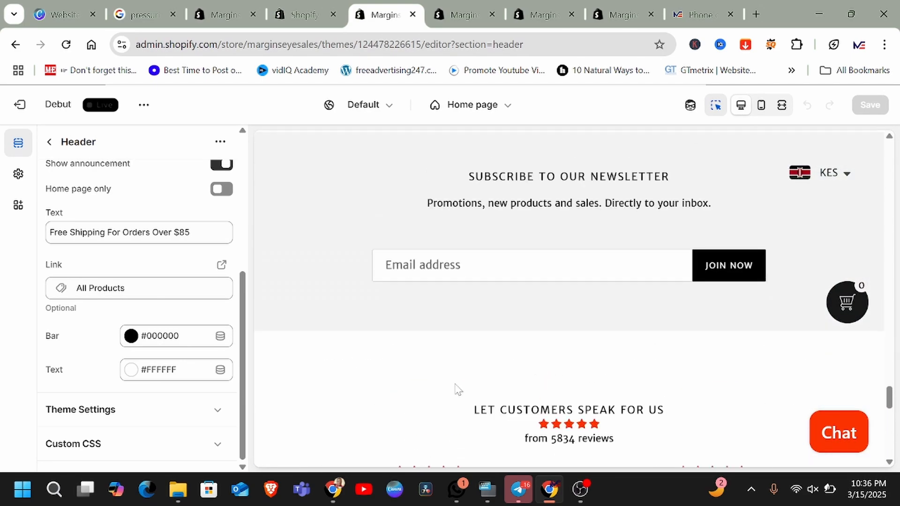
scroll(457, 391, "down", 15)
scroll(589, 286, "up", 5)
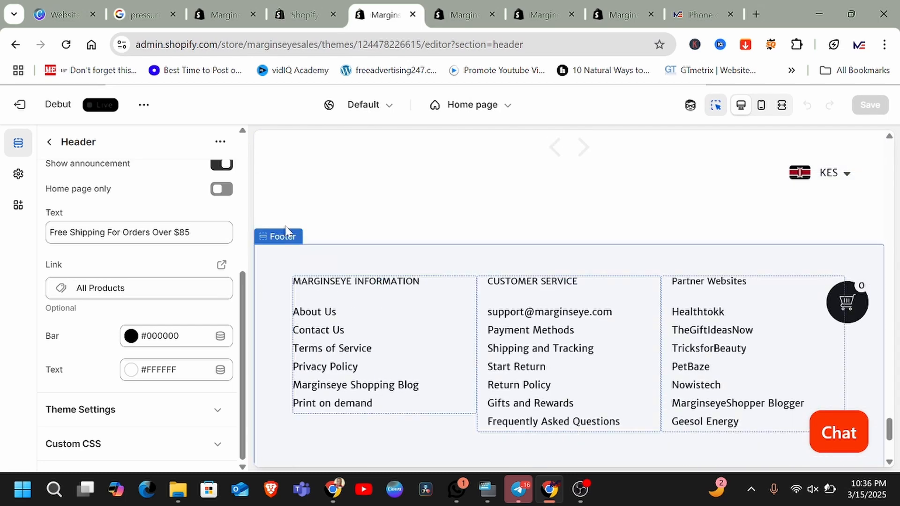
Step: Select the footer's MARGINSEYE INFORMATION menu block and open its menu options without changing them
left_click(282, 236)
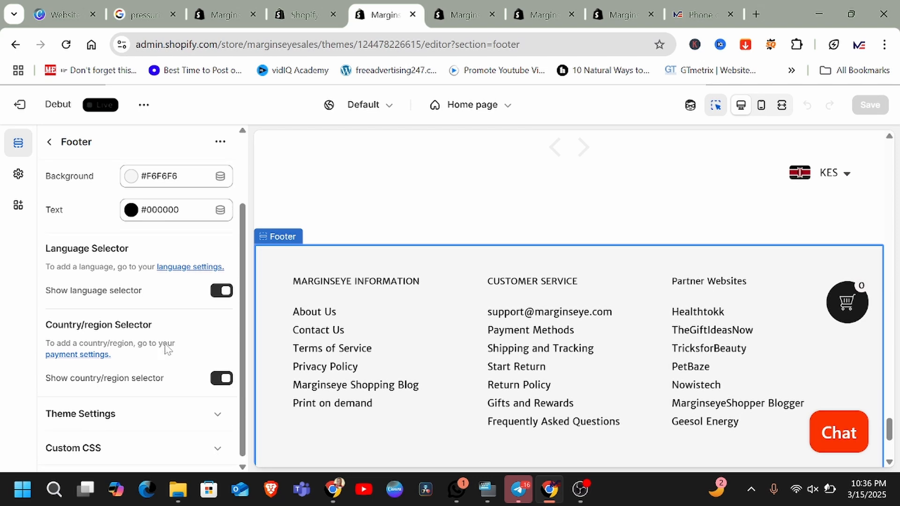
scroll(165, 345, "up", 2)
scroll(165, 345, "down", 2)
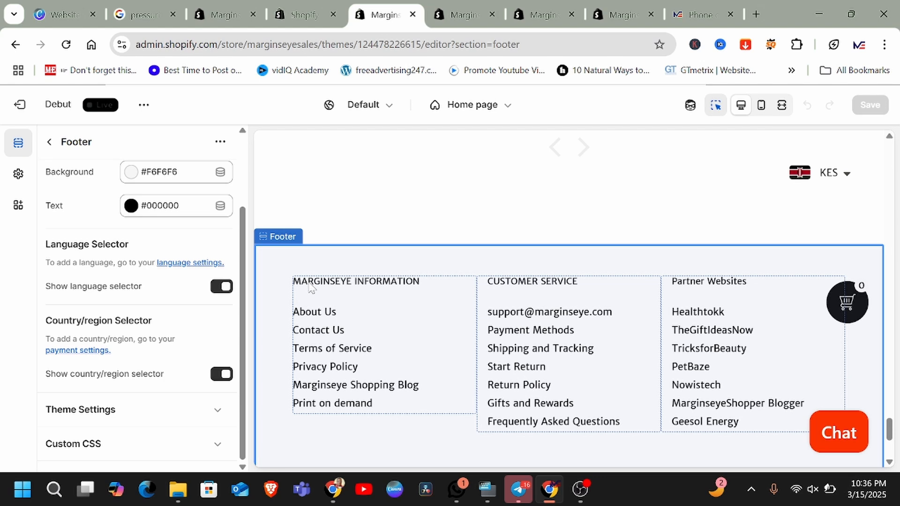
left_click(322, 273)
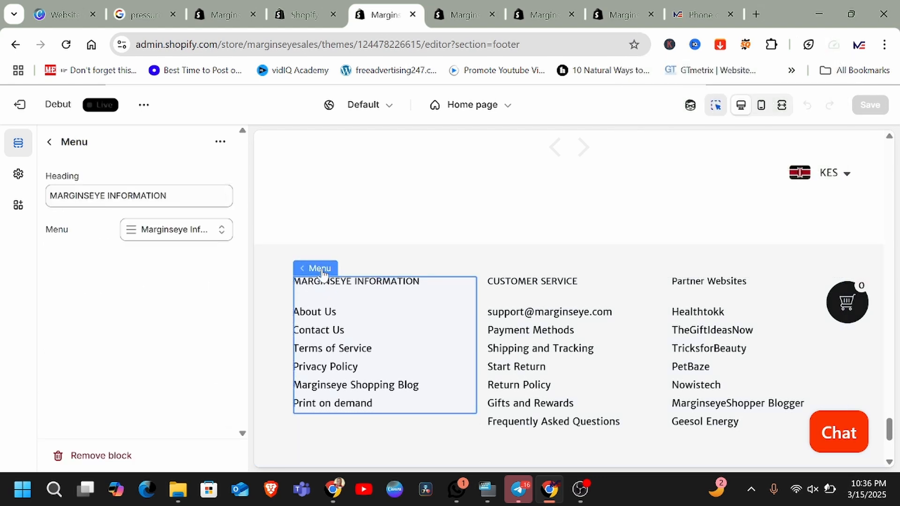
left_click(214, 233)
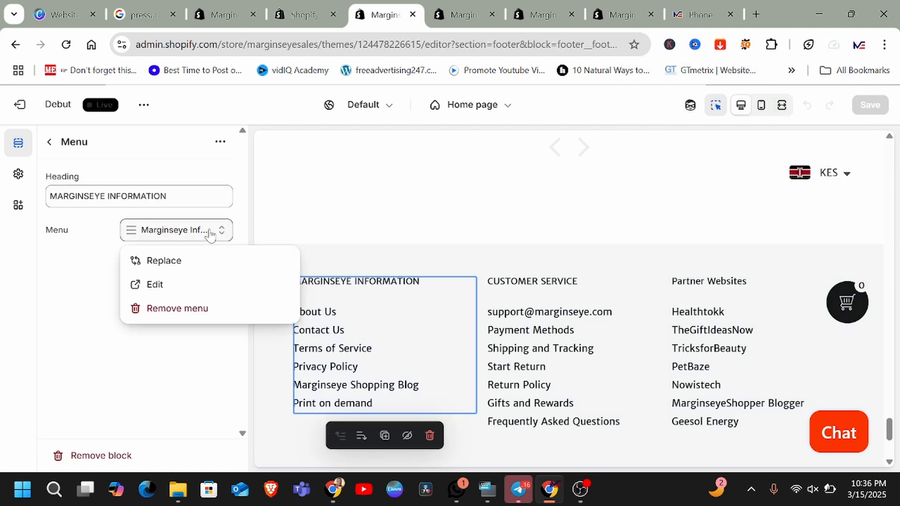
left_click(82, 330)
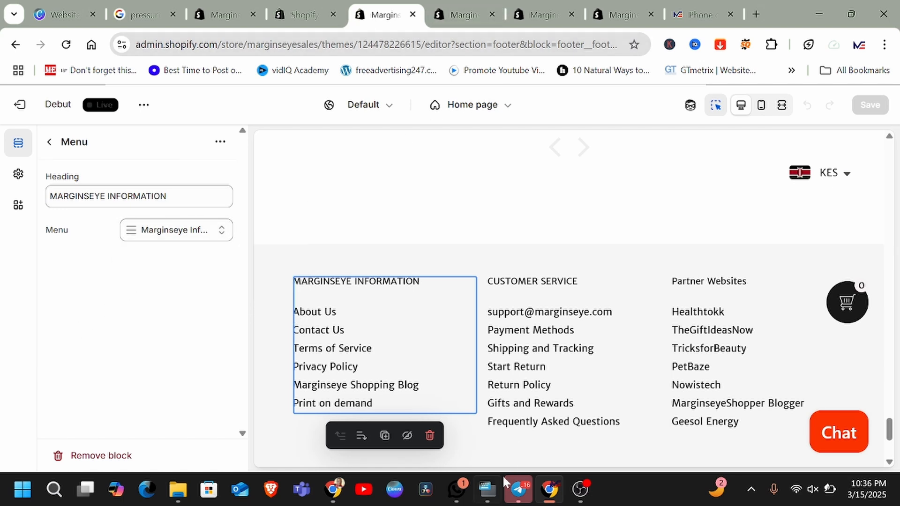
mouse_move(588, 490)
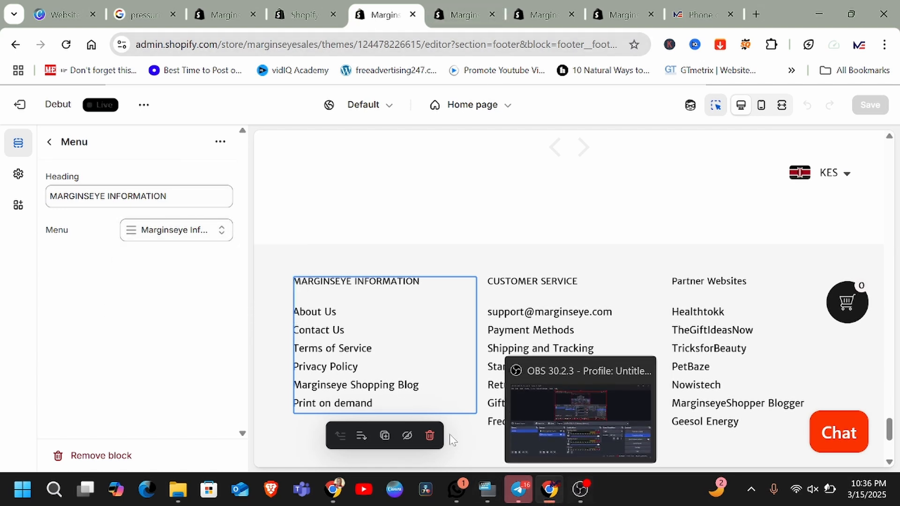